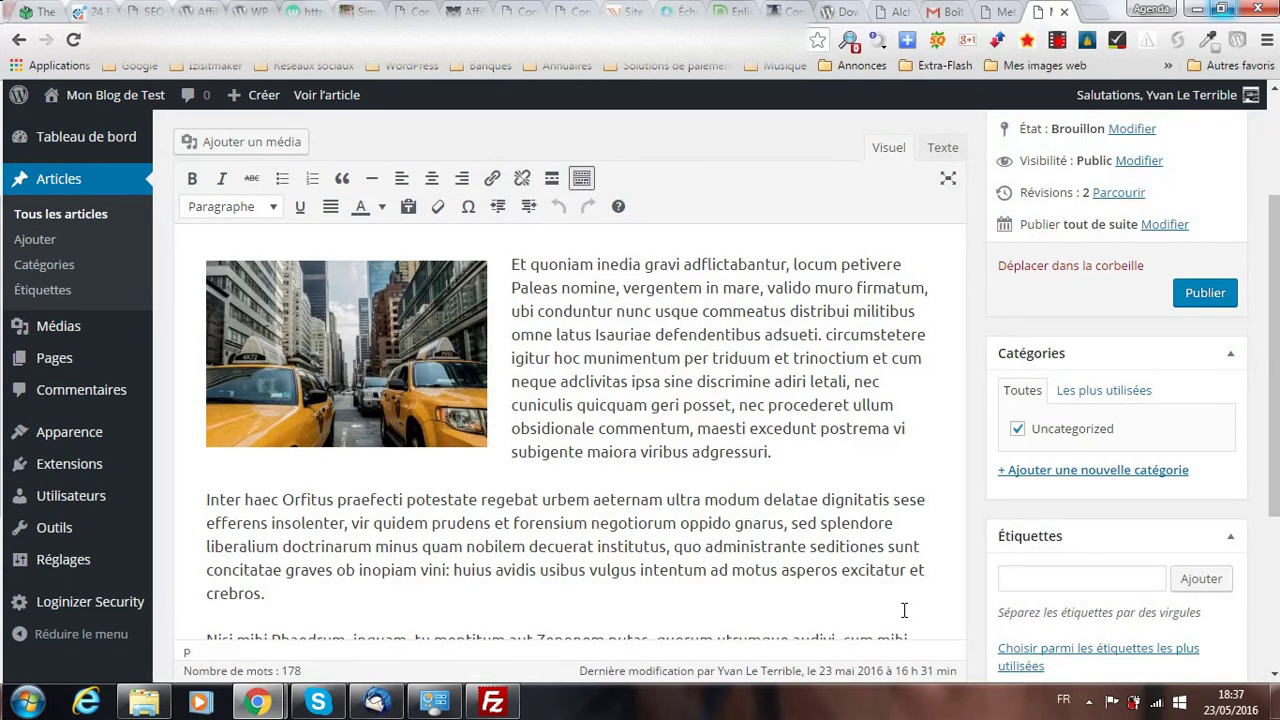
Delete the centred "Bienvenue chez Free" PDF link at the end of the article
scroll(863, 590, down, 1)
scroll(860, 560, up, 3)
scroll(860, 548, up, 1)
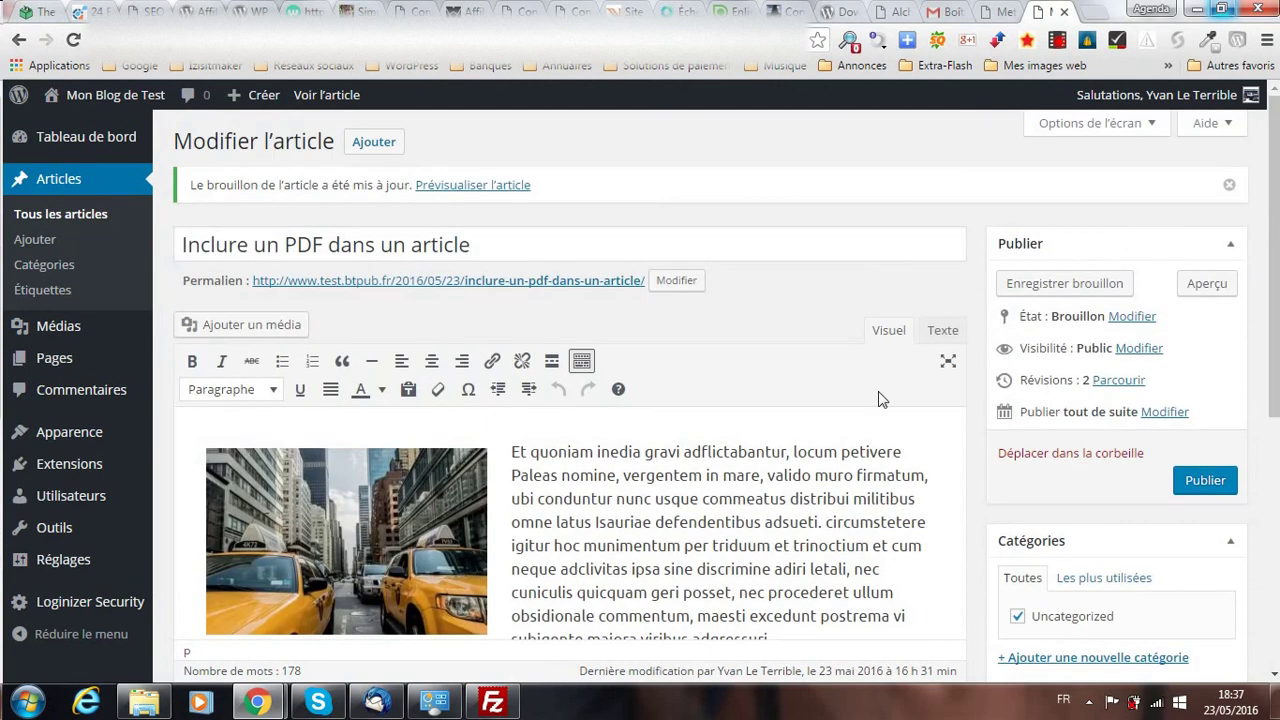
scroll(608, 514, down, 1)
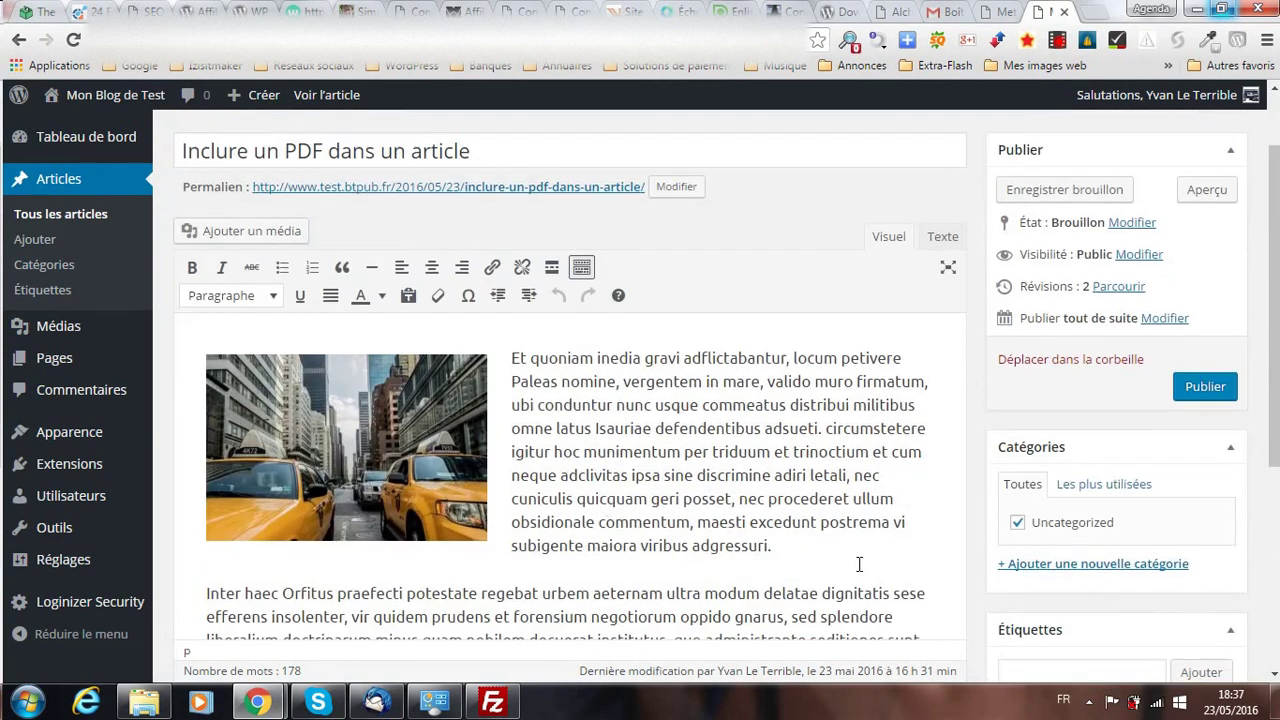
drag(1273, 283, 1273, 381)
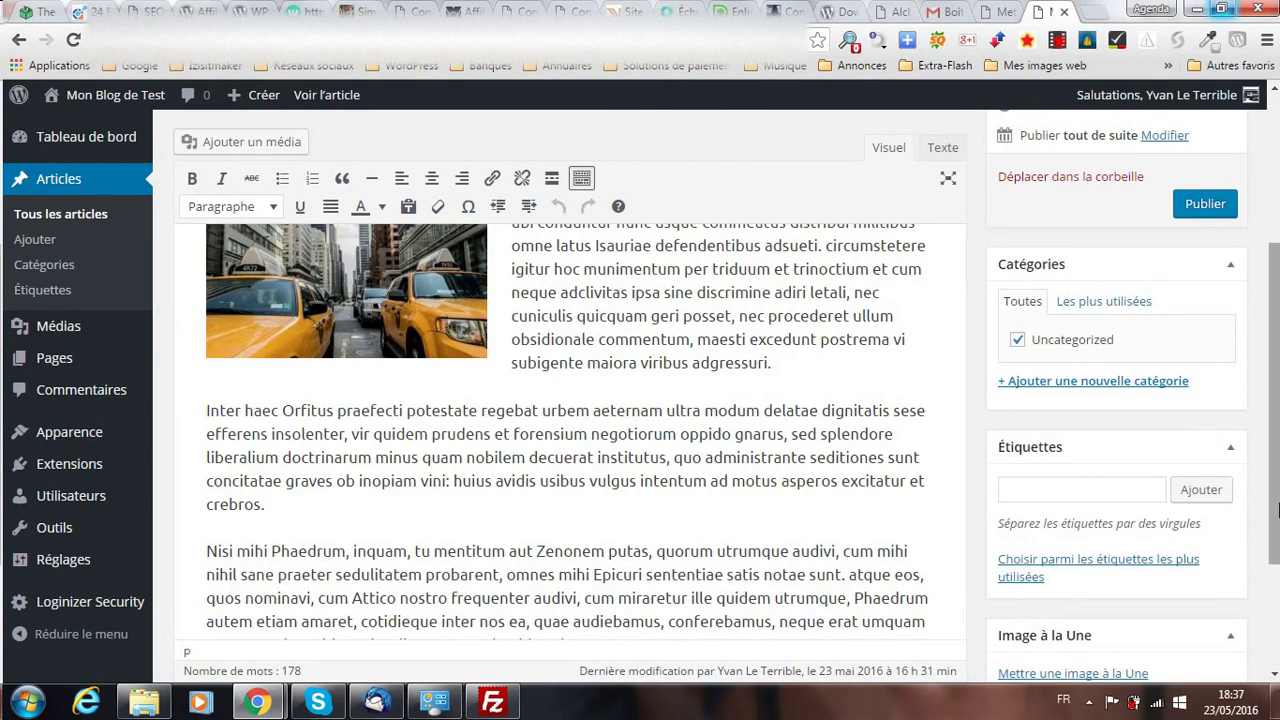
drag(1275, 439, 1275, 482)
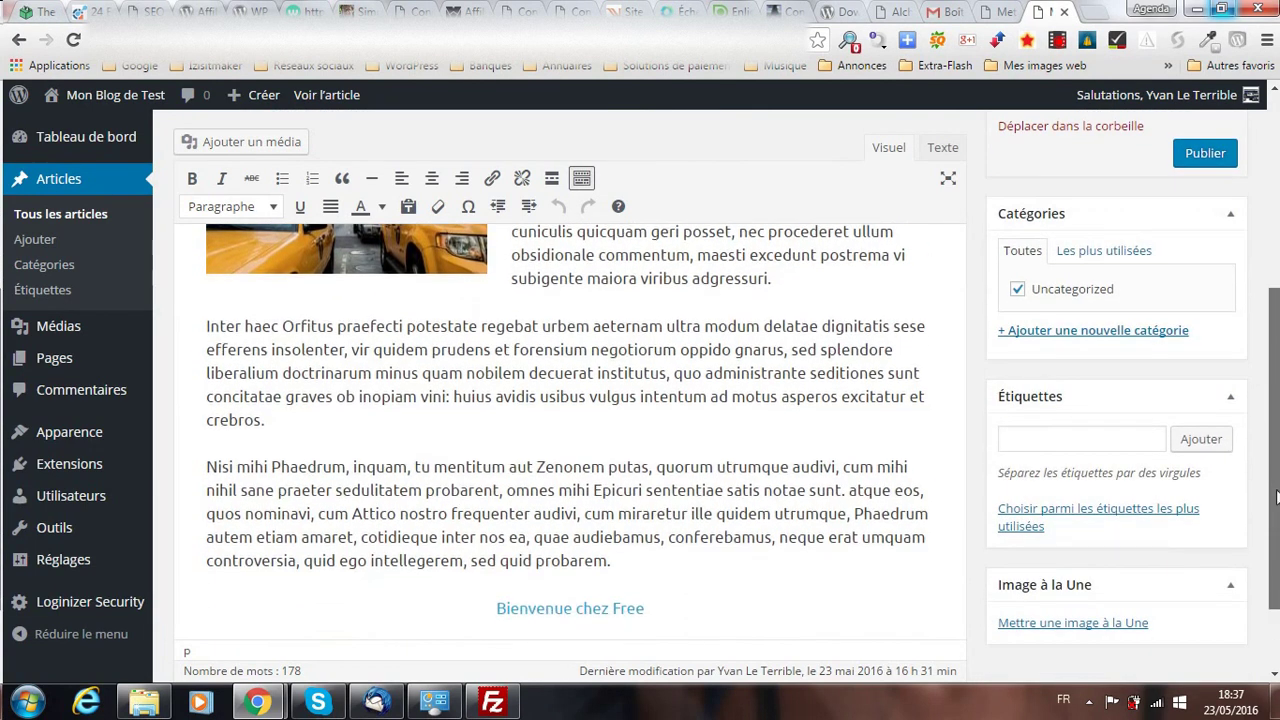
scroll(700, 545, down, 1)
drag(677, 580, 490, 579)
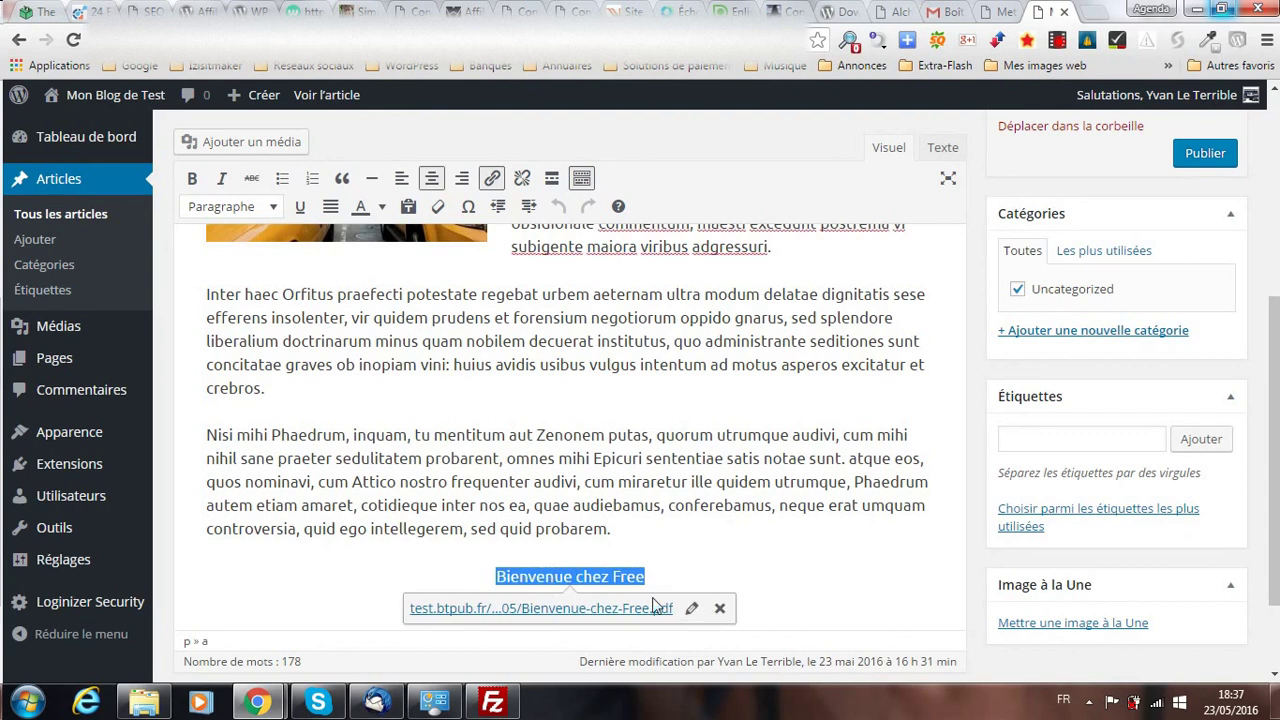
key(Delete)
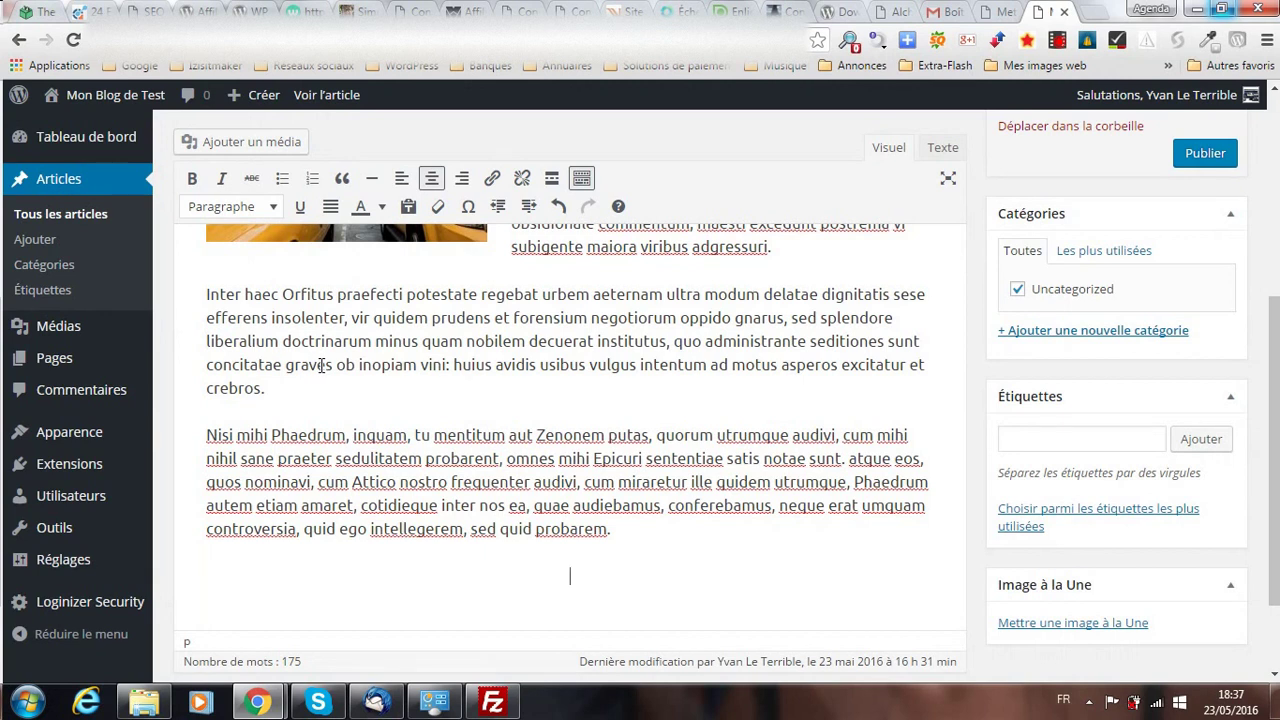
Upload EXF-CLIENTS-FormulesBook-2012.pdf from the PDF folder as new media for the empty line at the article's end
scroll(453, 396, up, 2)
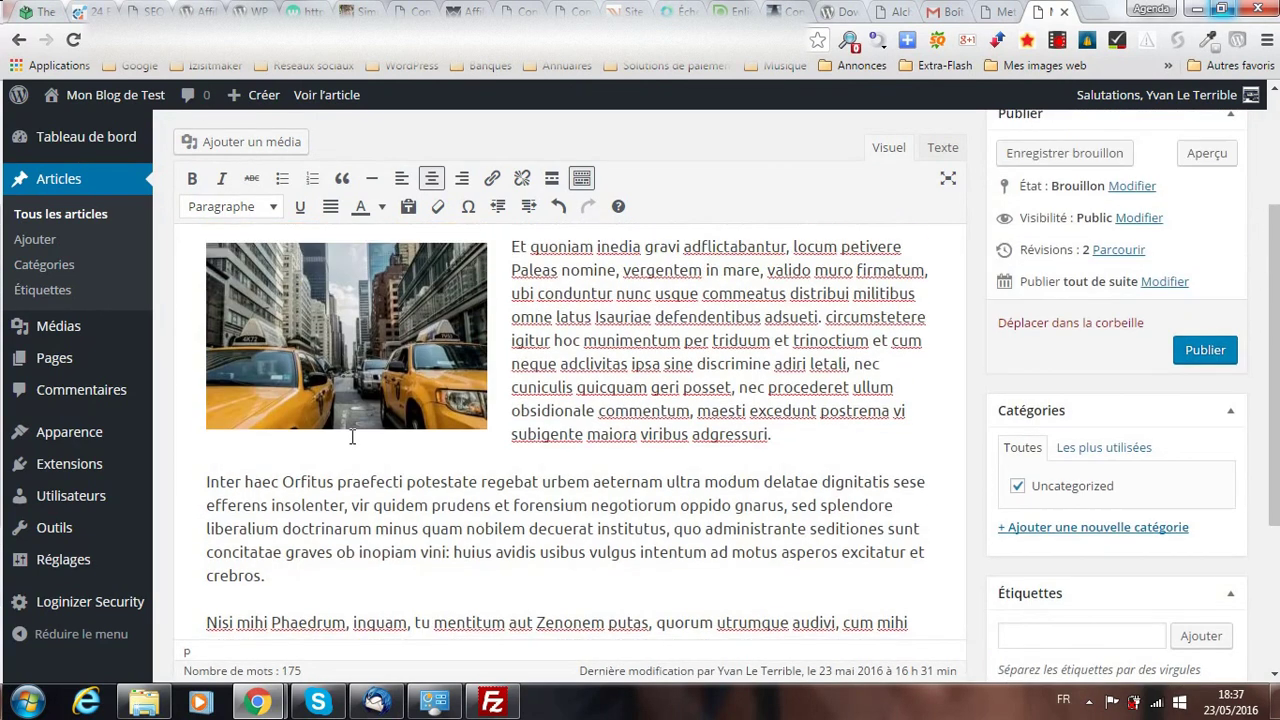
scroll(548, 492, down, 3)
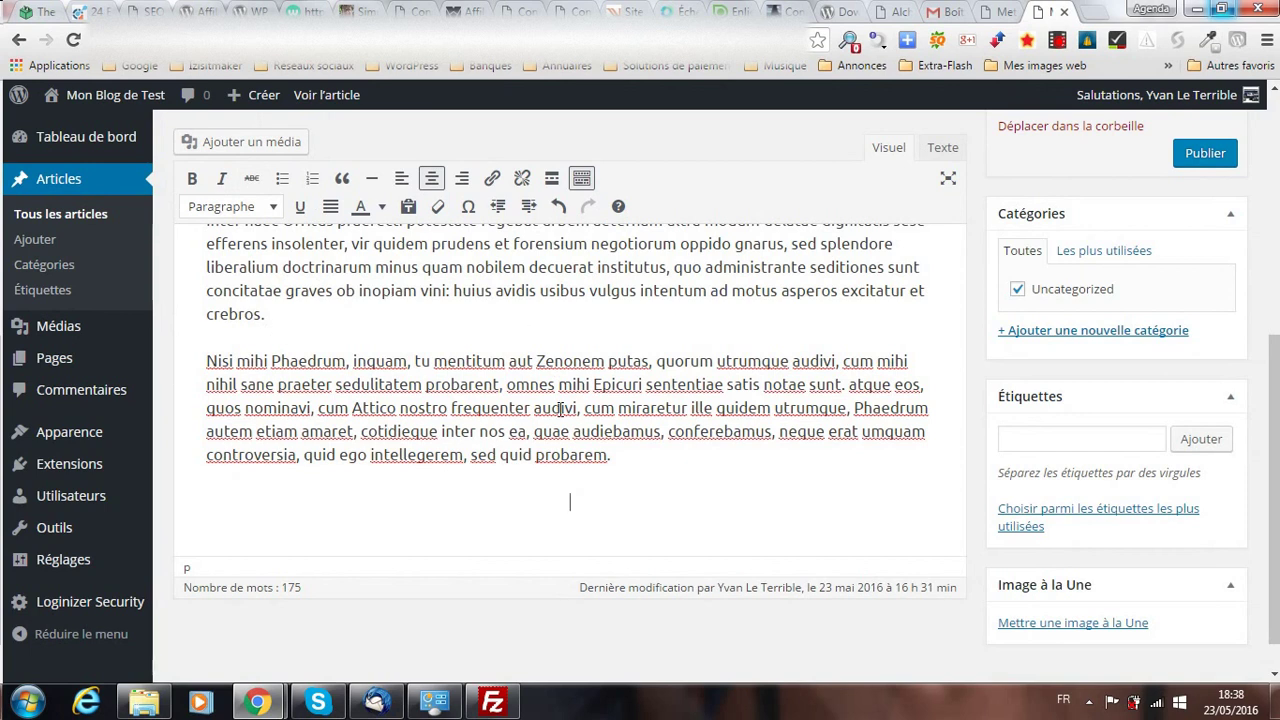
click(210, 146)
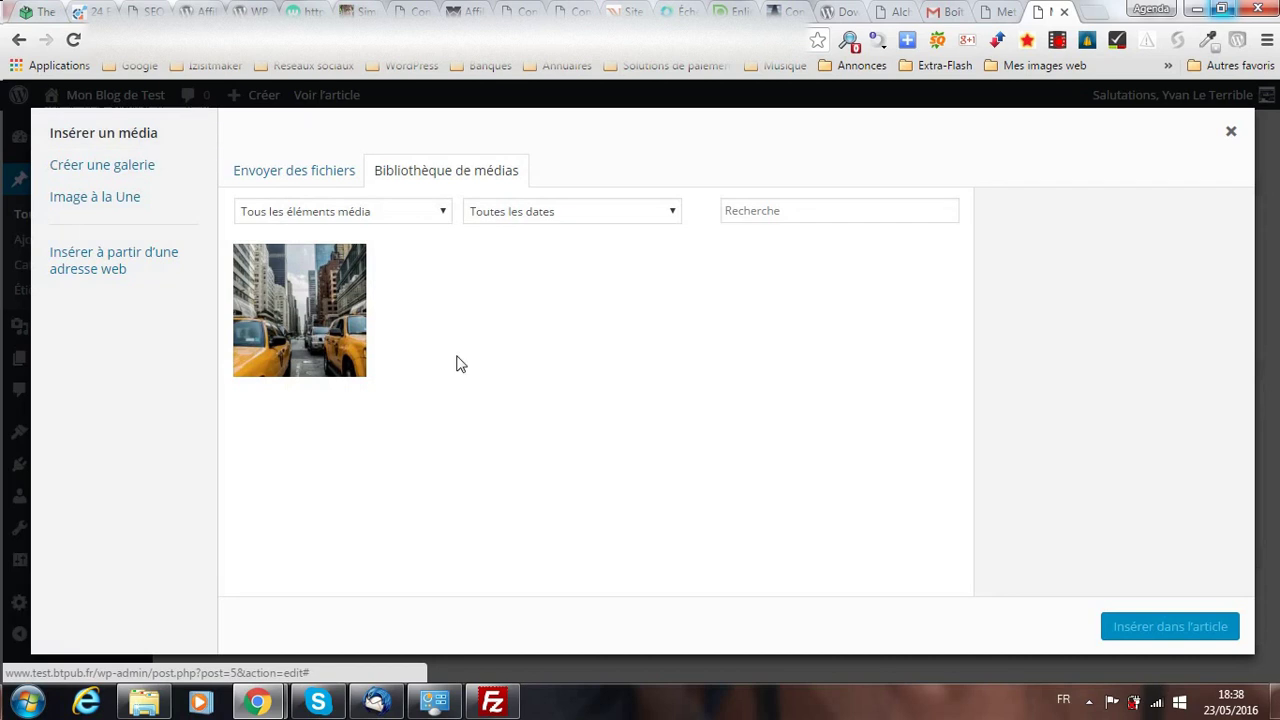
click(272, 178)
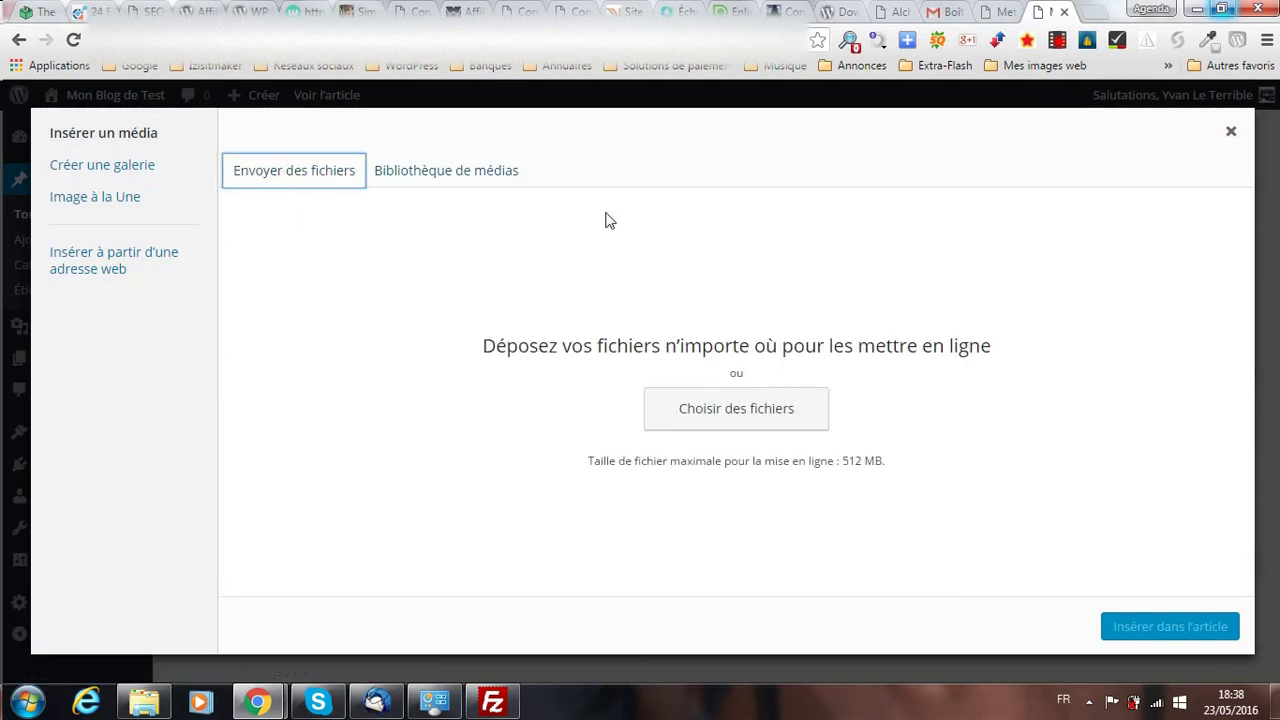
click(747, 412)
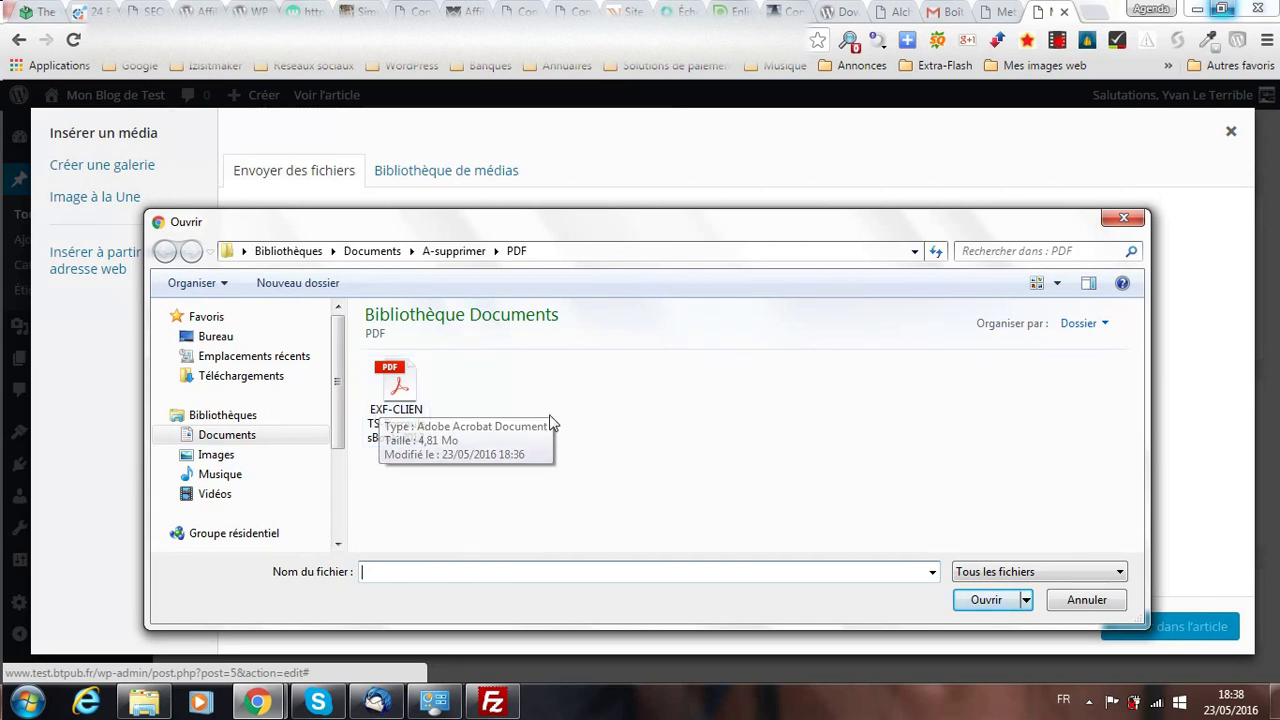
click(387, 377)
double_click(387, 377)
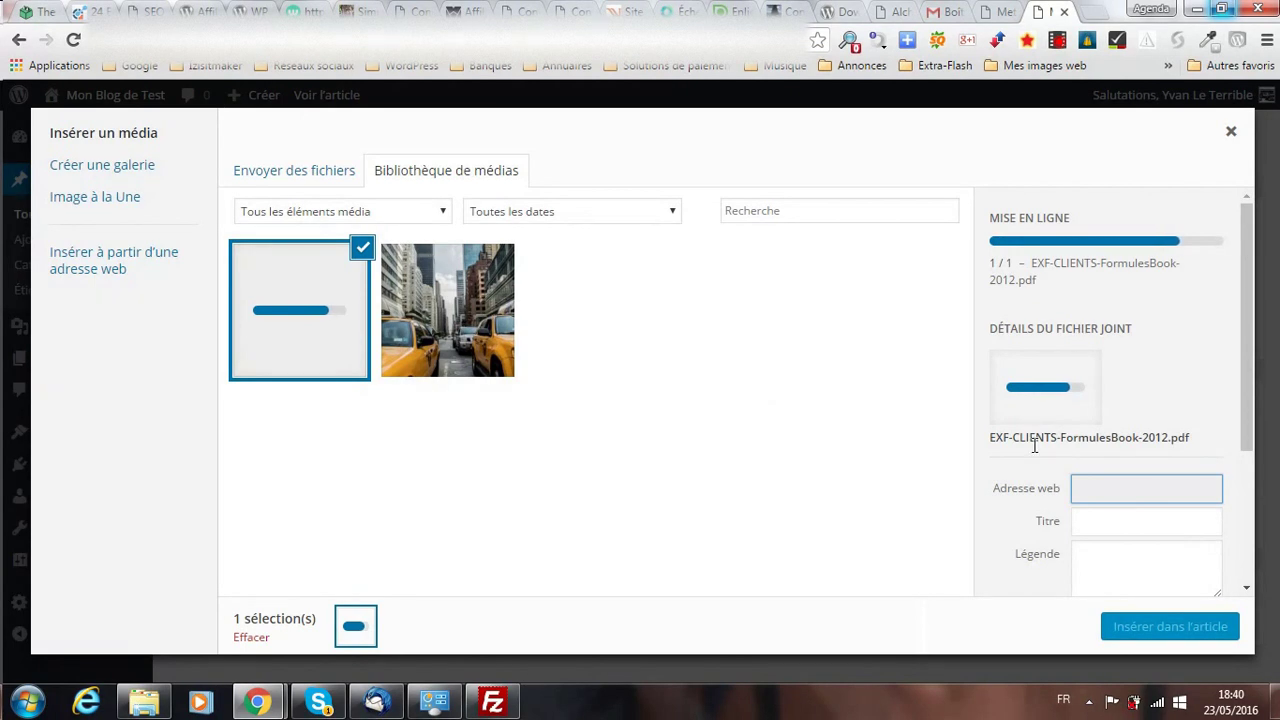
Try to title the PDF "Mon Titre" while it is still uploading
scroll(1034, 443, down, 3)
click(1119, 305)
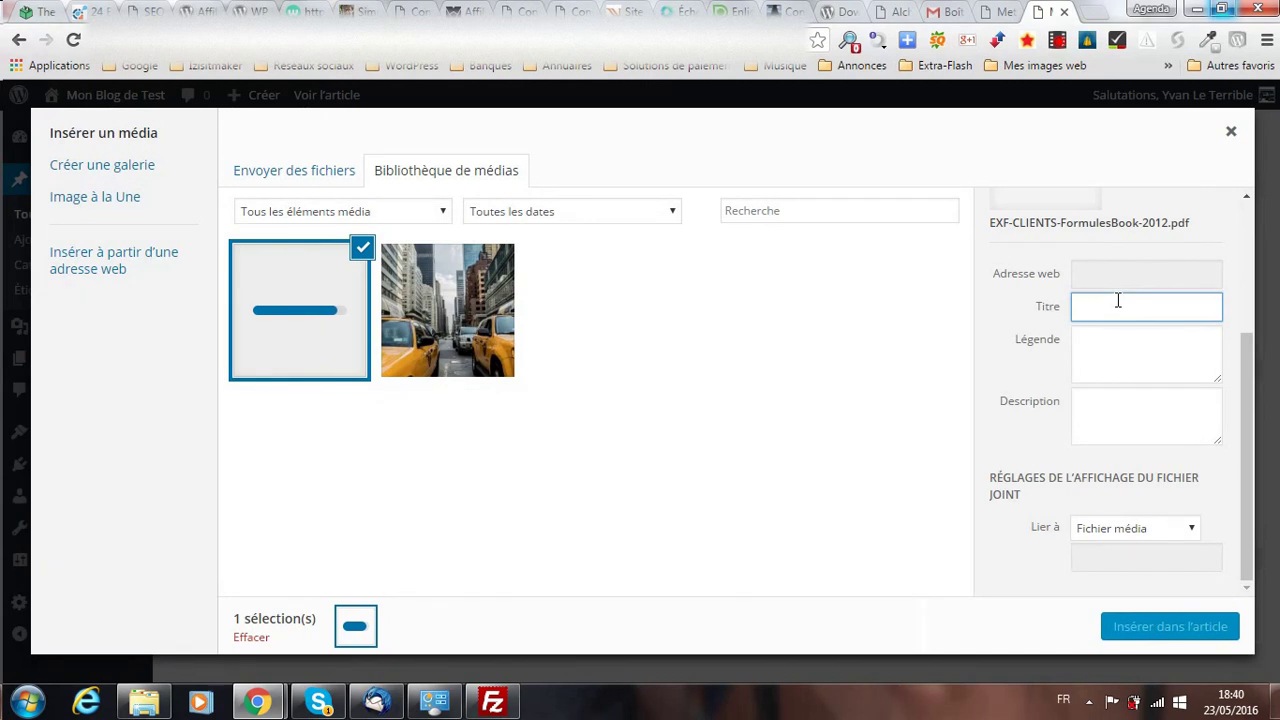
text(Mon)
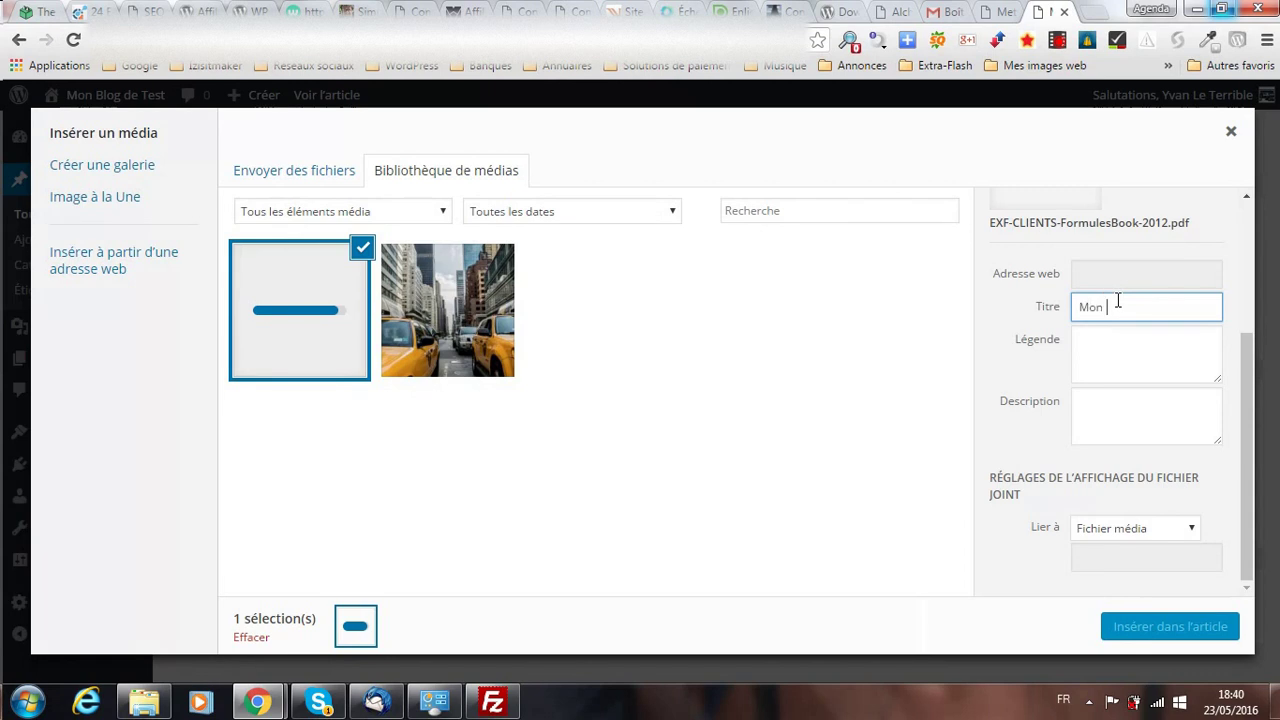
text( Titre)
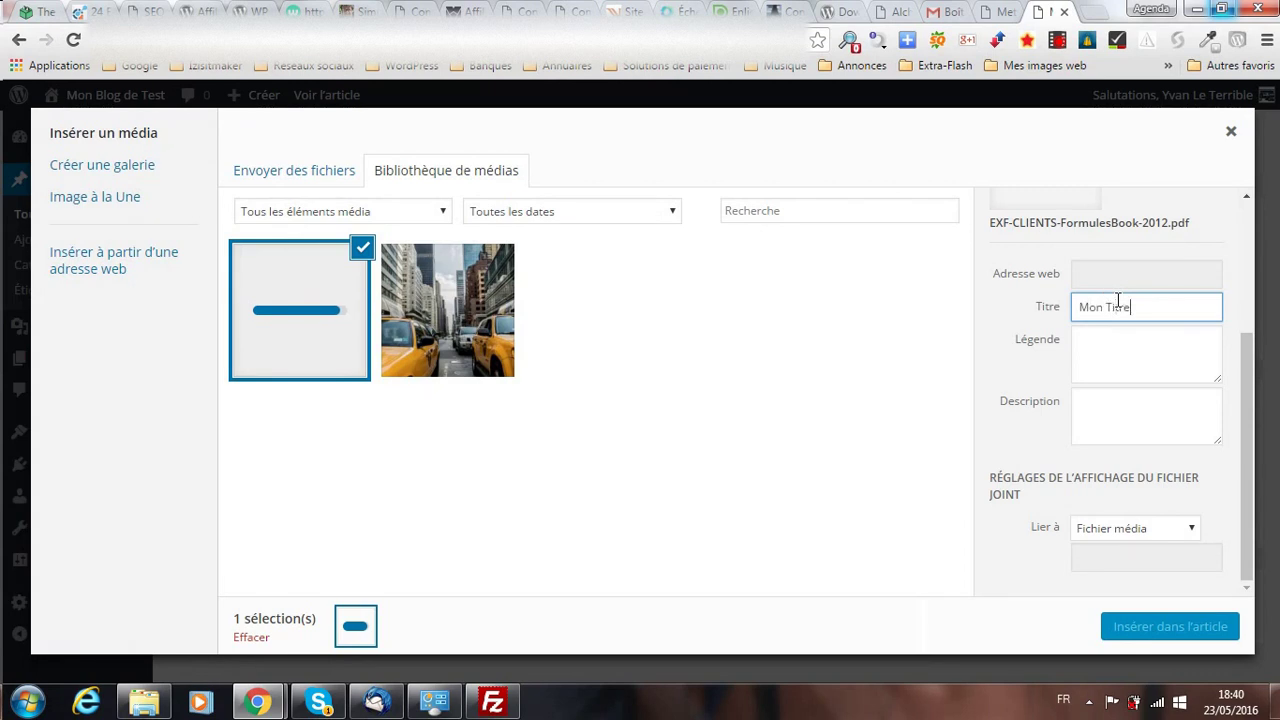
scroll(1004, 478, up, 1)
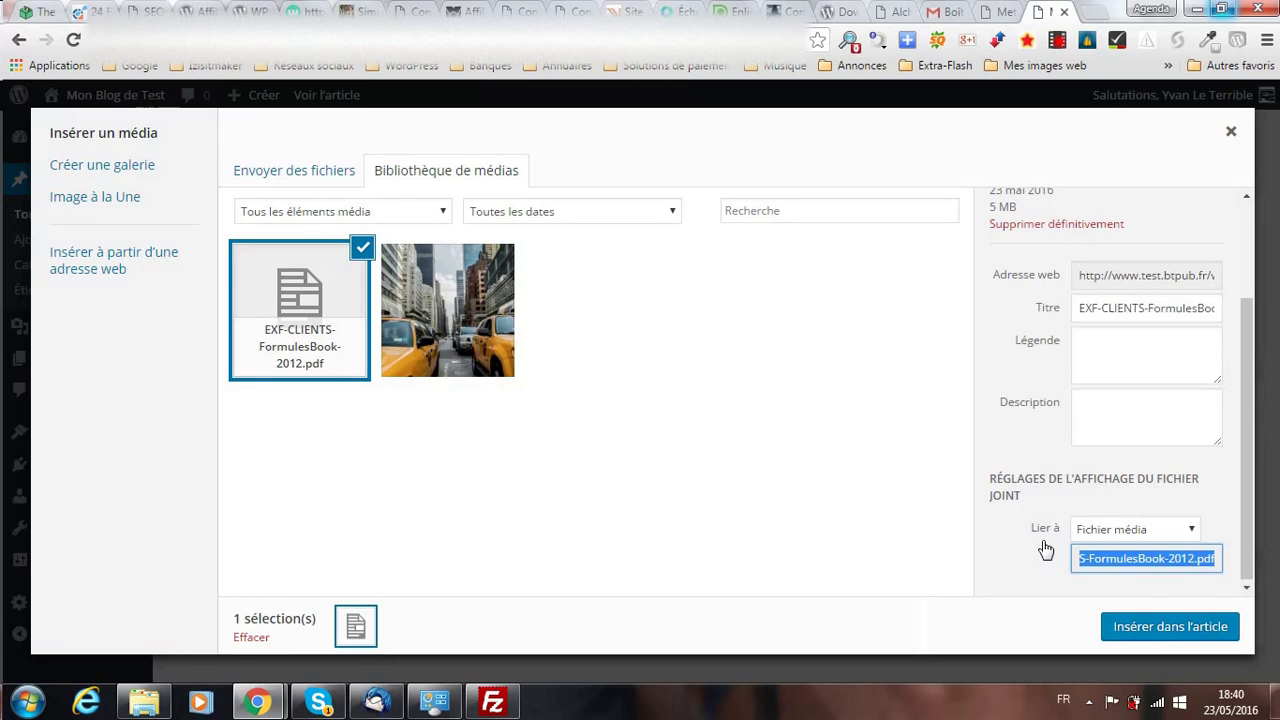
Replace the uploaded PDF's title with "Mon Titre" and insert it into the article as a link to the media file
scroll(1055, 555, up, 3)
triple_click(1136, 450)
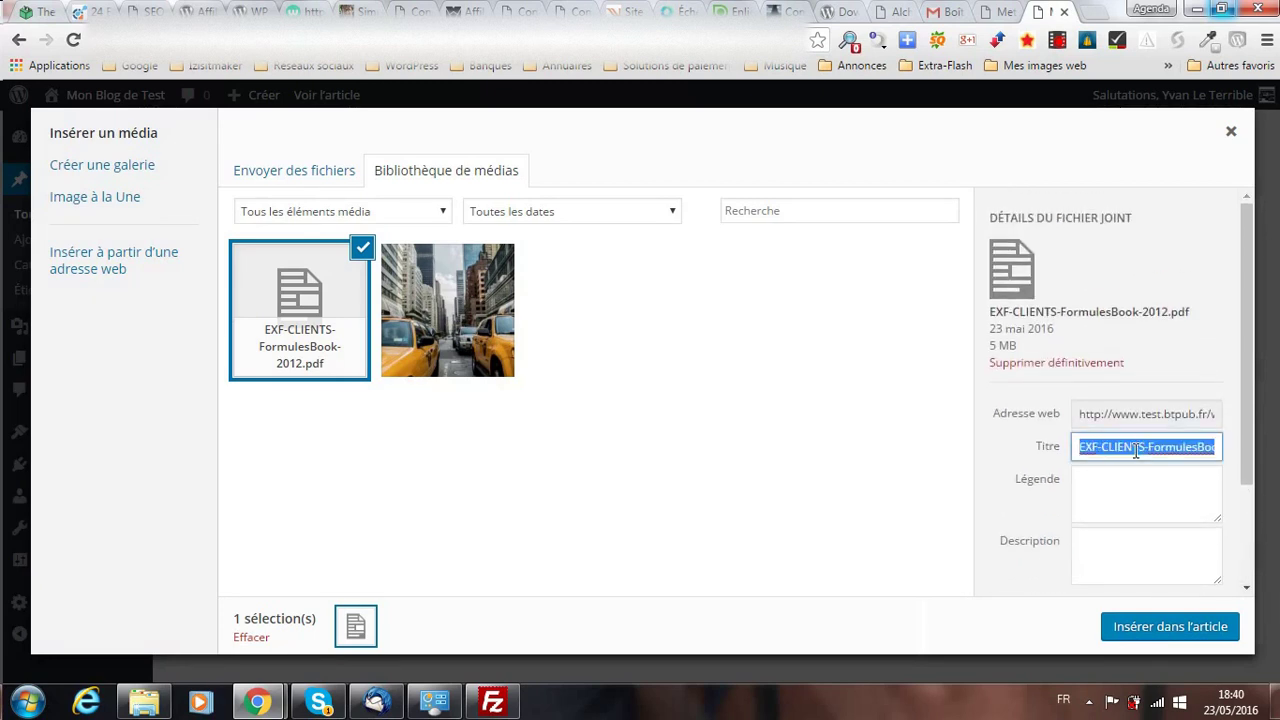
text(Mon Titre)
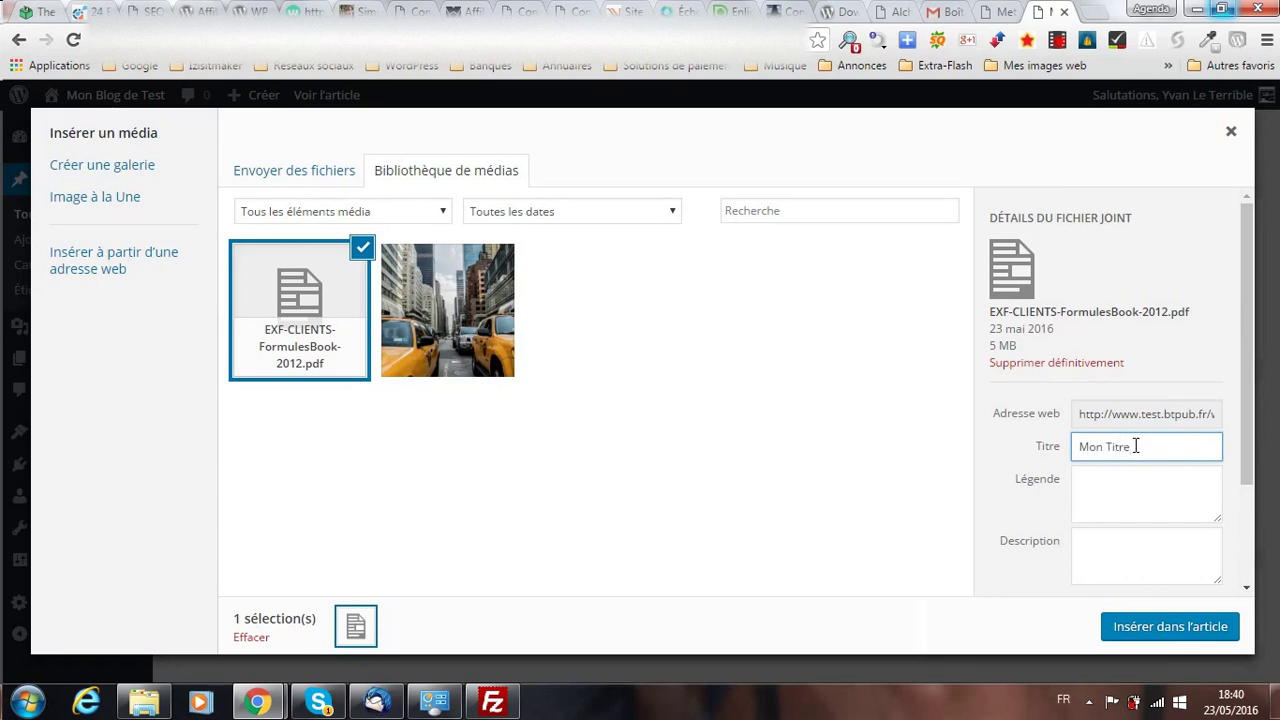
scroll(1077, 466, down, 2)
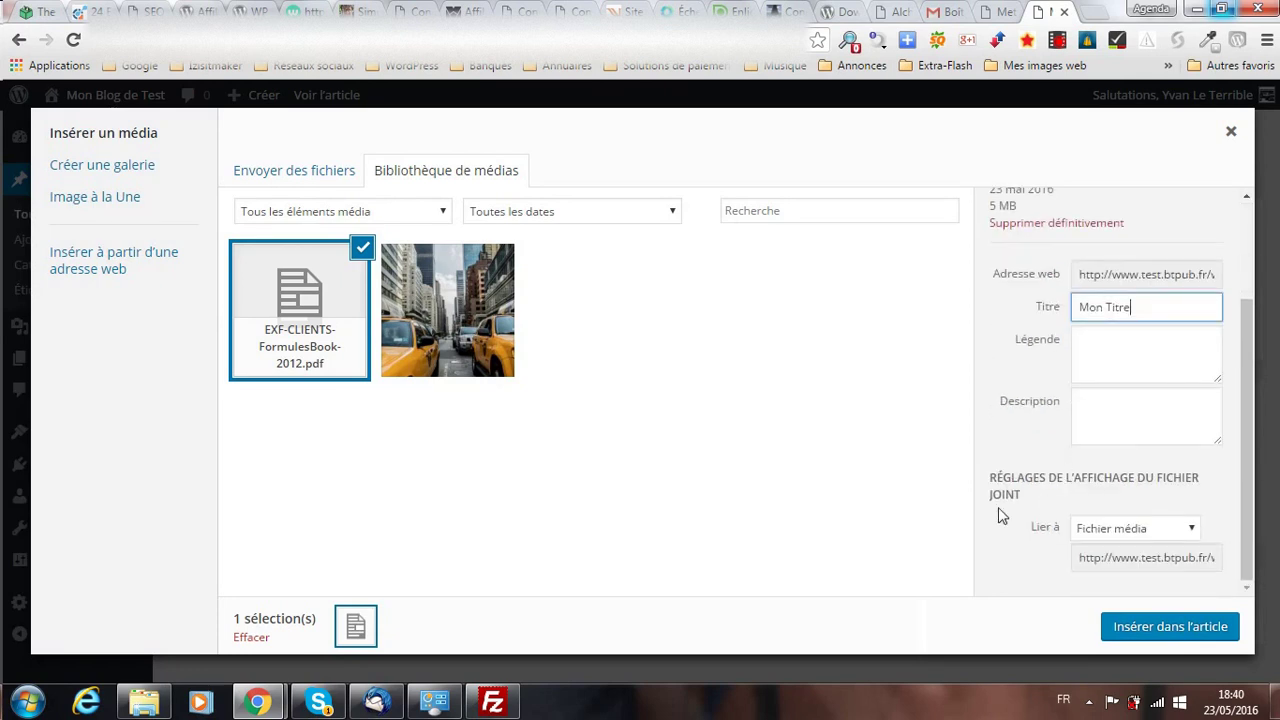
click(1165, 628)
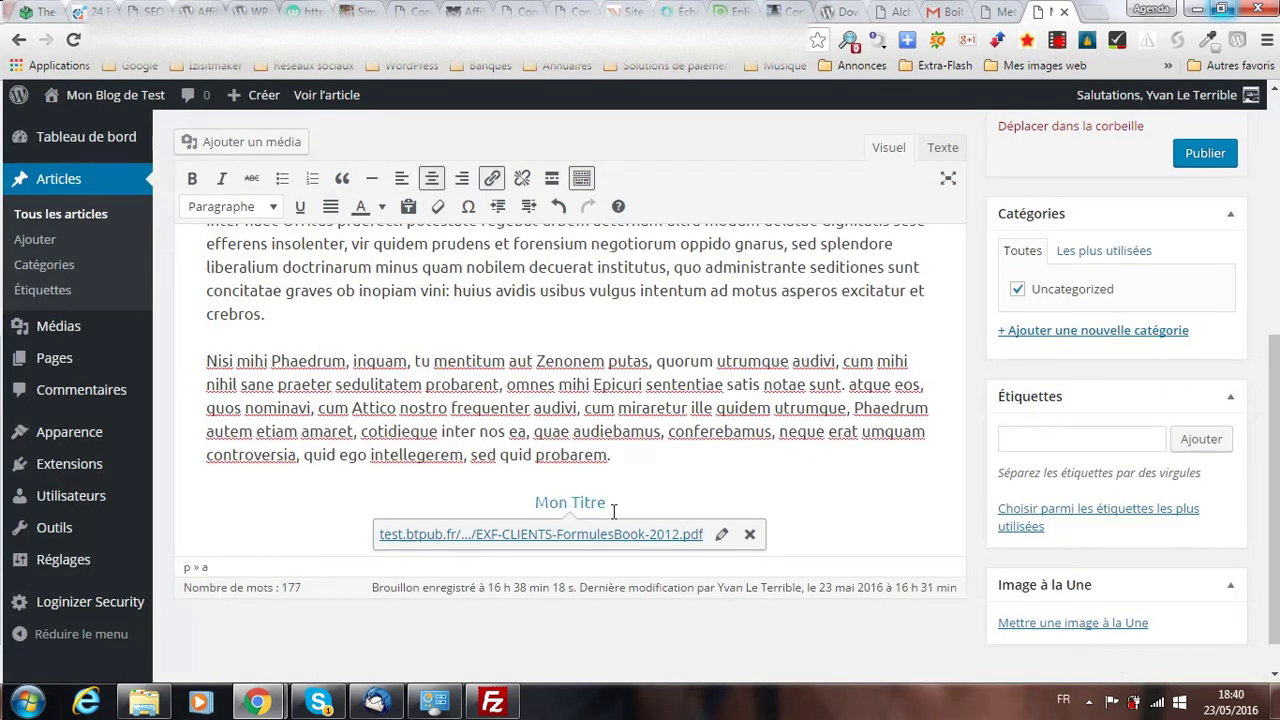
click(723, 537)
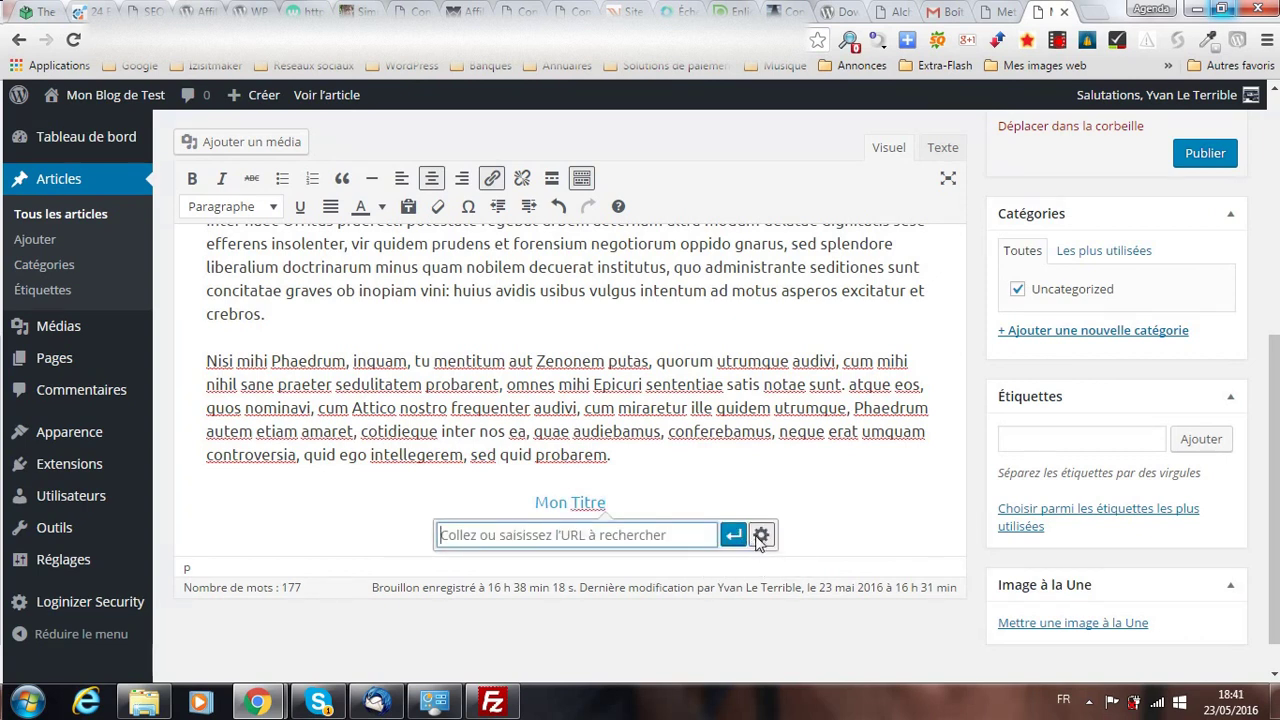
click(761, 535)
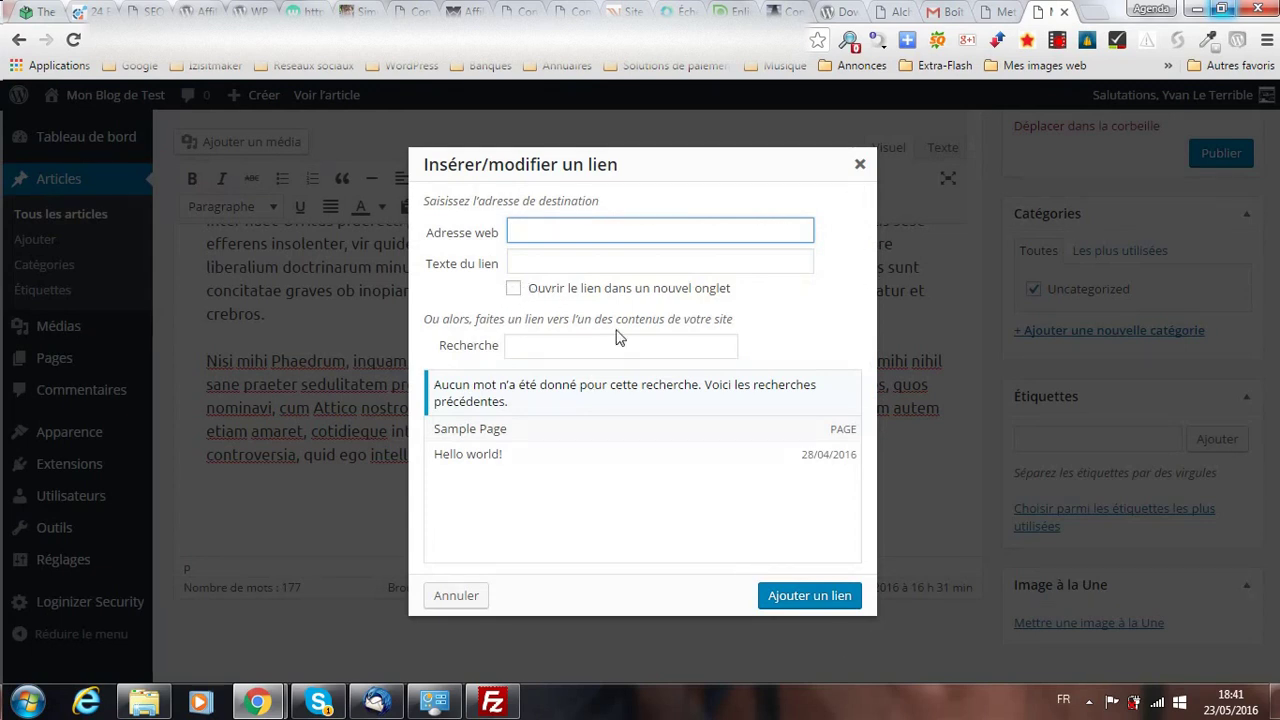
click(859, 164)
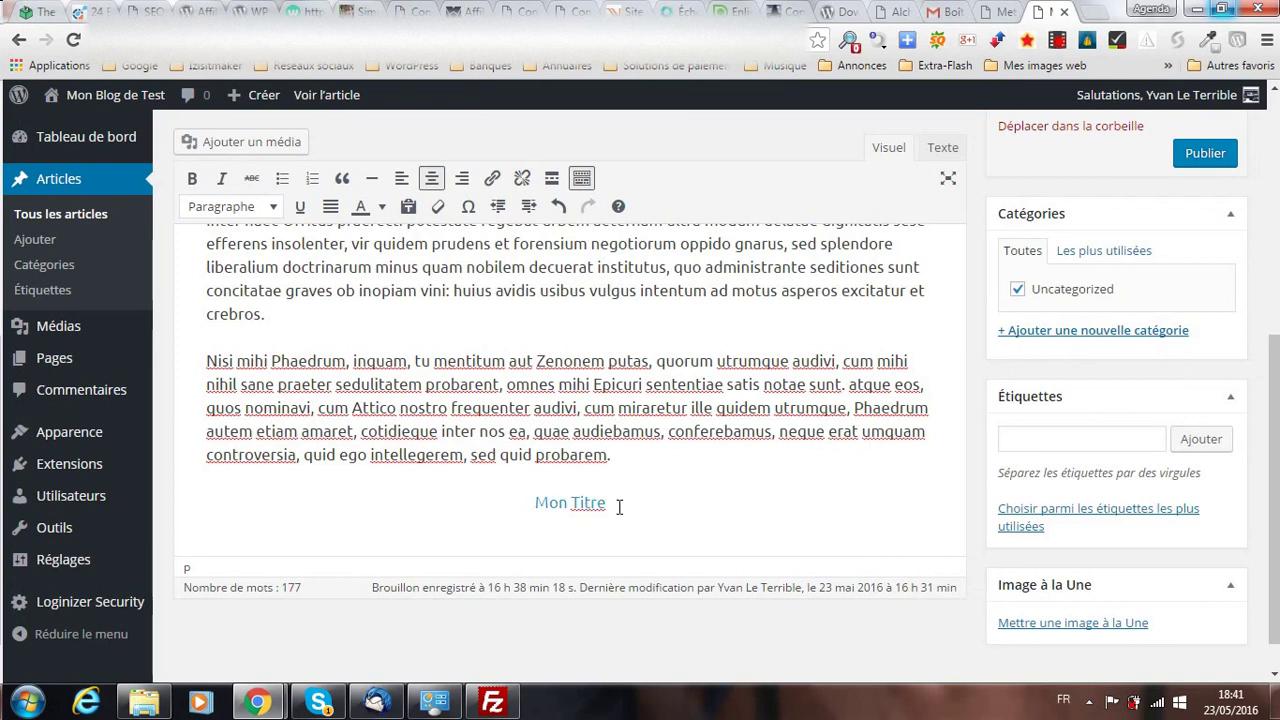
Set the "Mon Titre" link to open in a new tab and update the link
drag(605, 503, 531, 502)
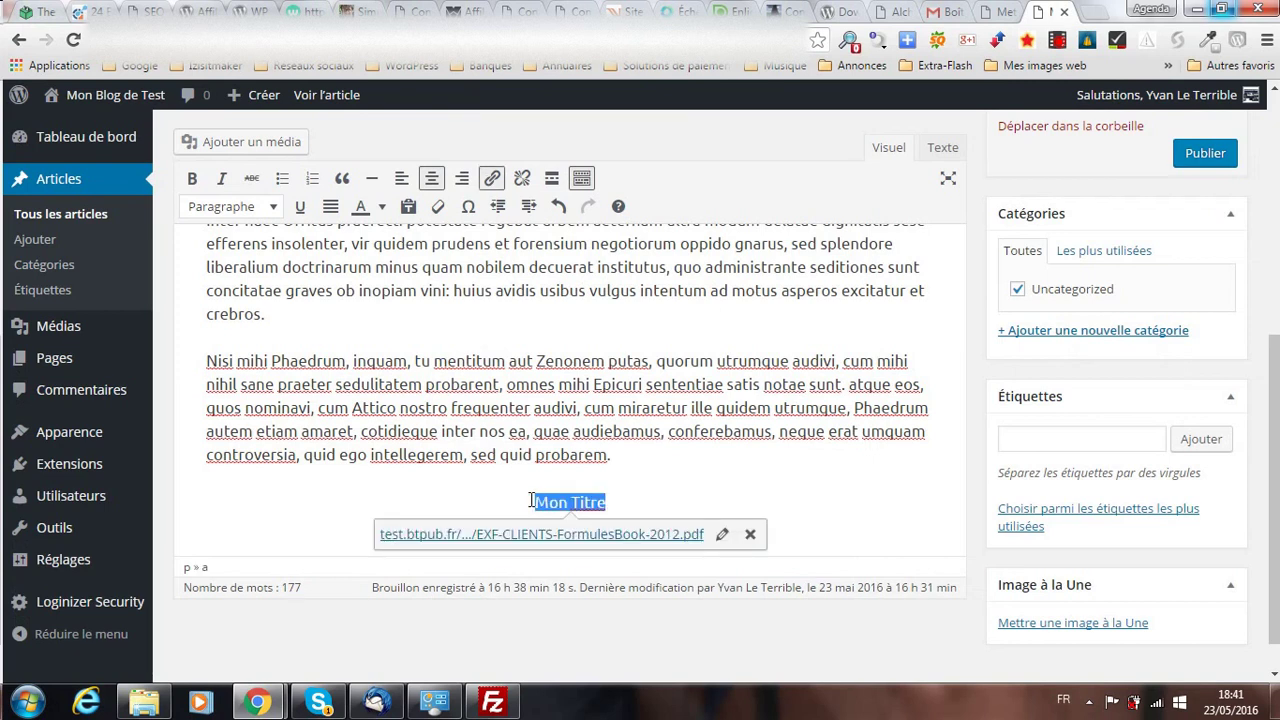
click(722, 535)
click(725, 536)
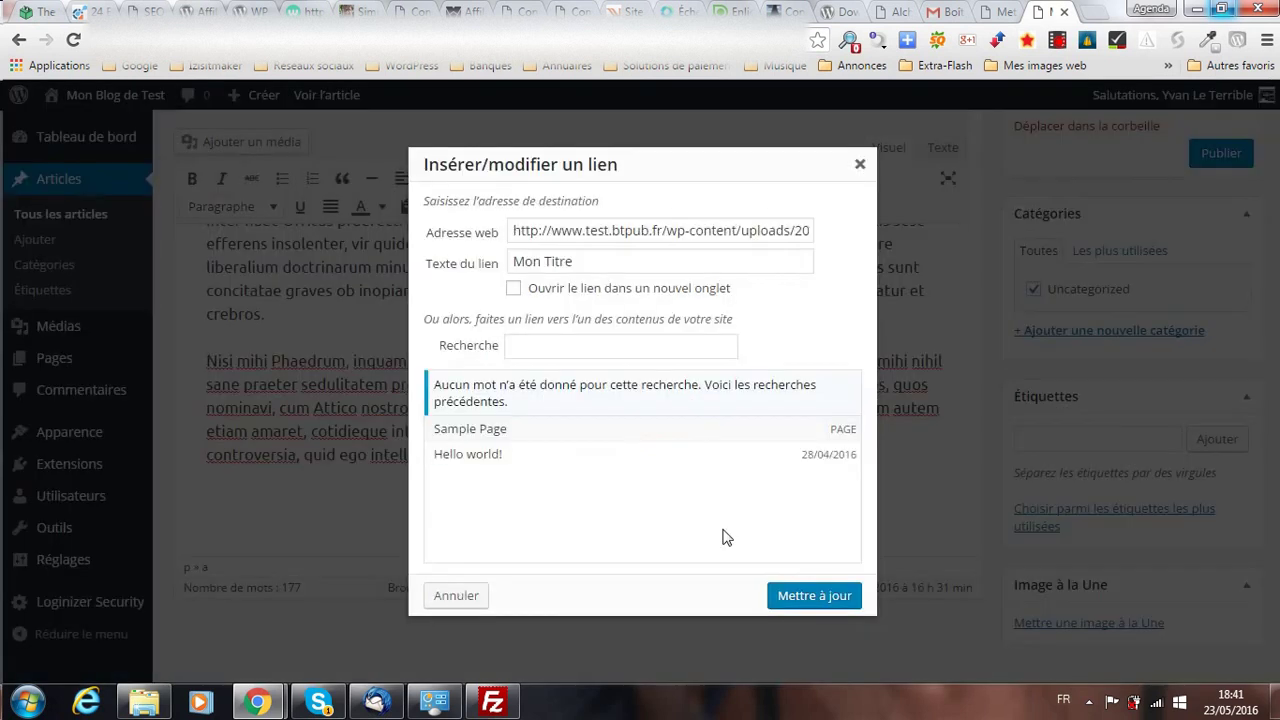
click(513, 289)
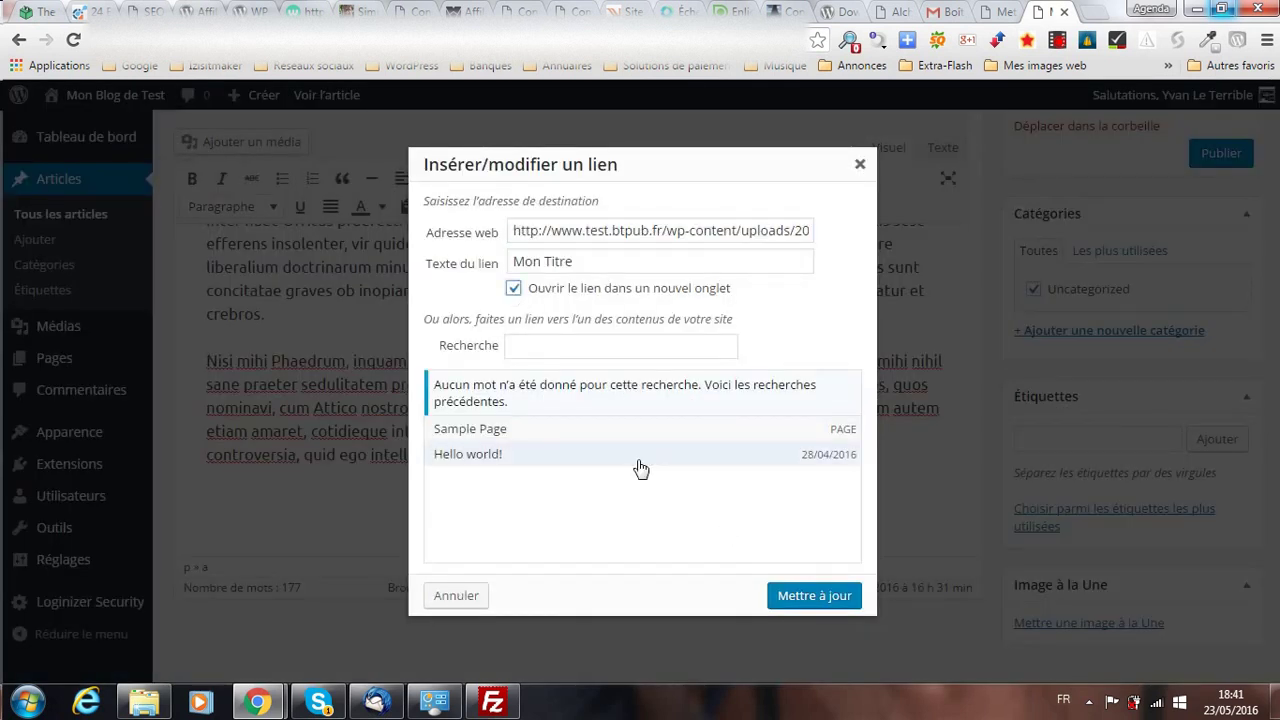
click(814, 597)
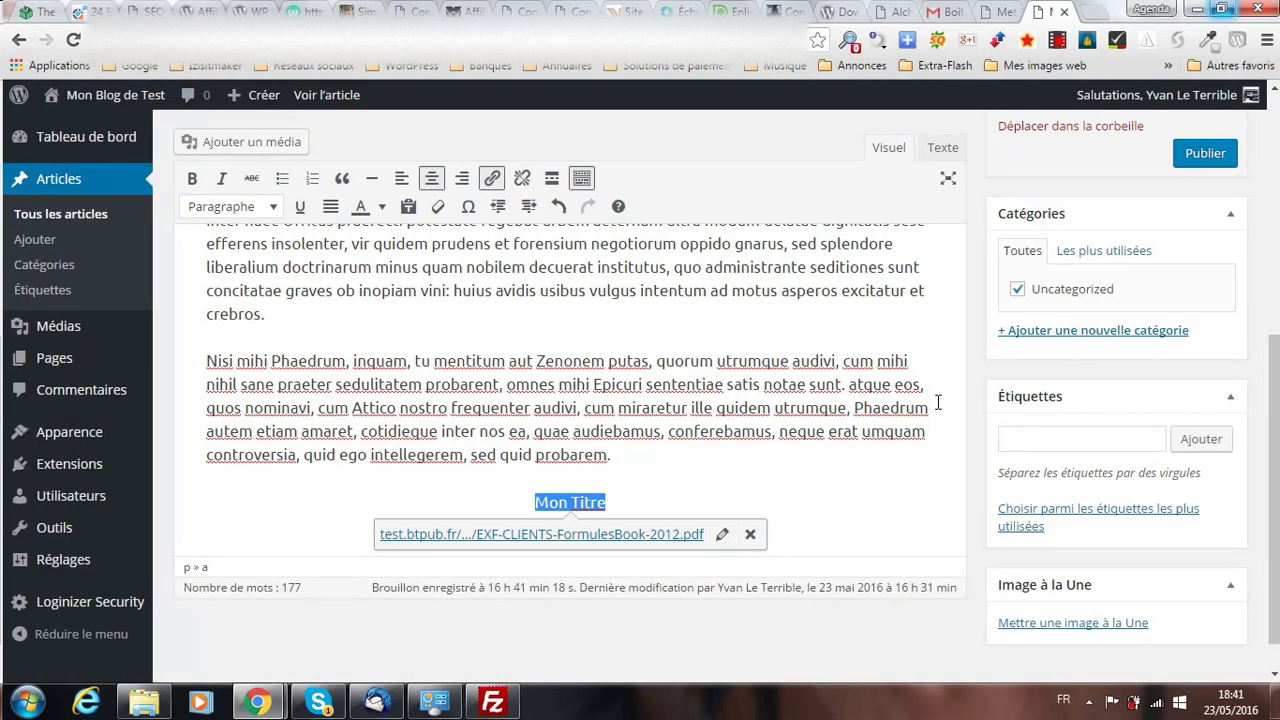
Save the article as a draft and open its preview
scroll(1103, 333, up, 10)
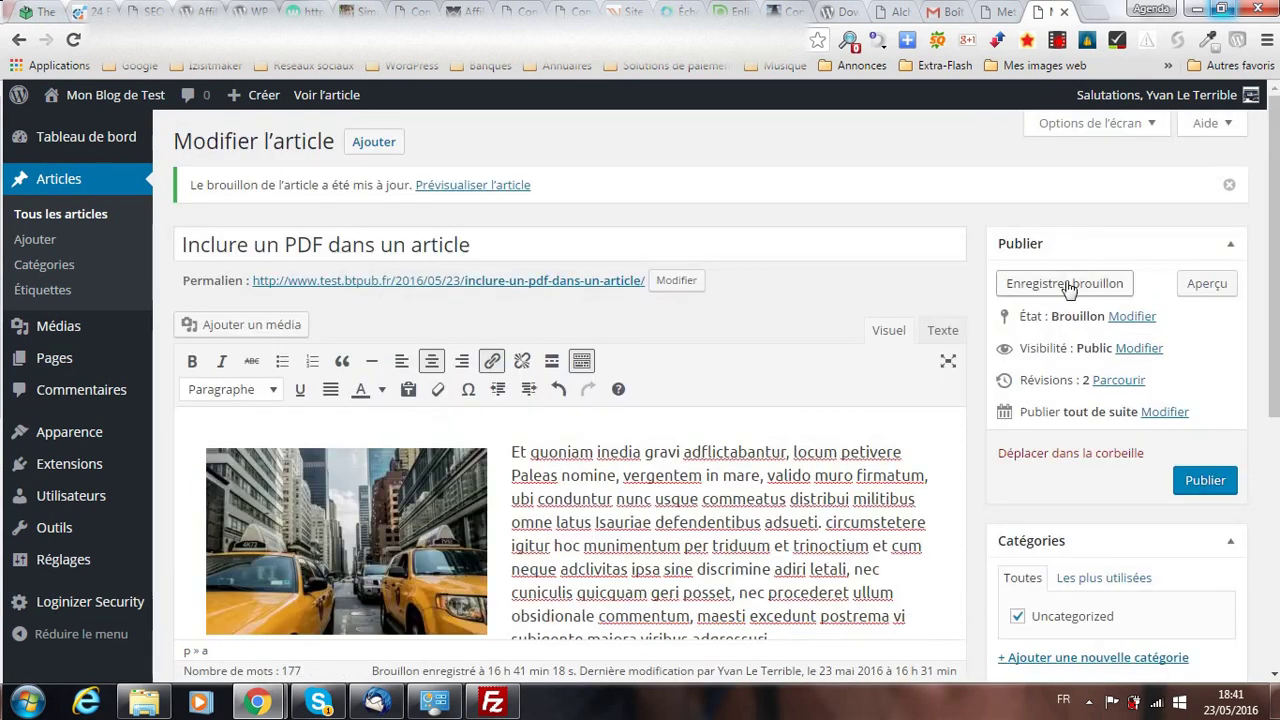
click(1069, 287)
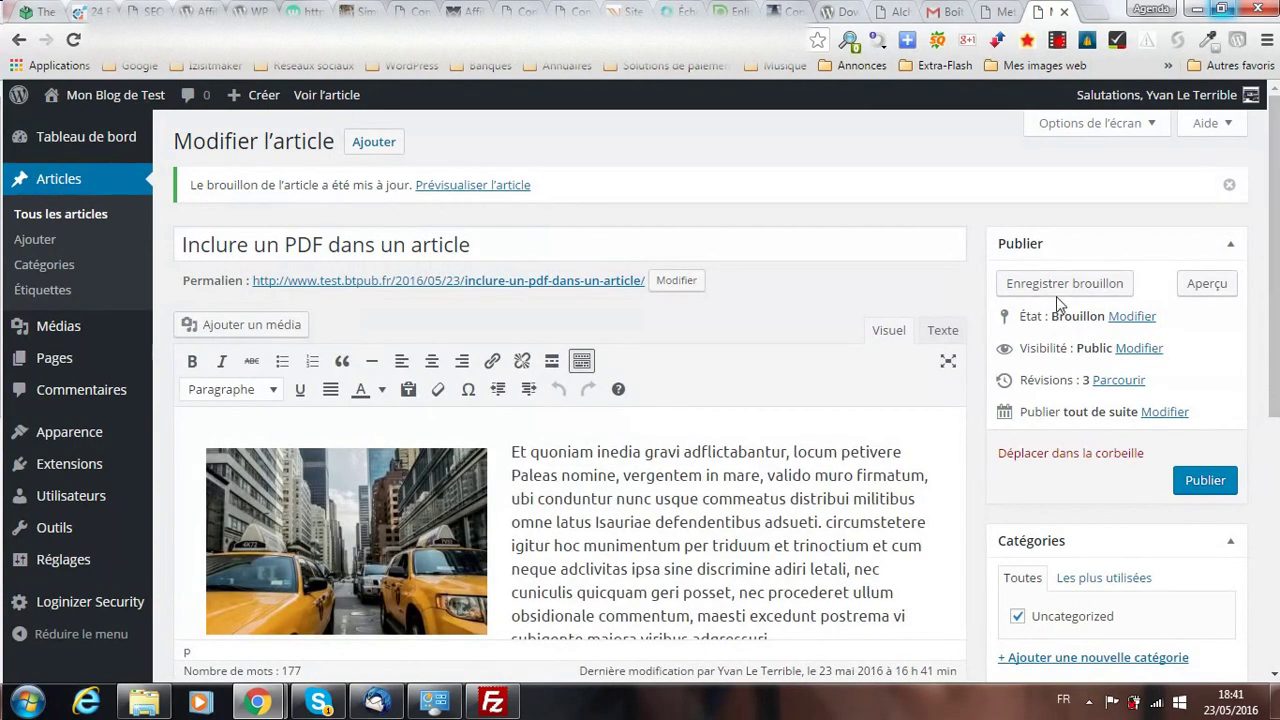
click(1207, 286)
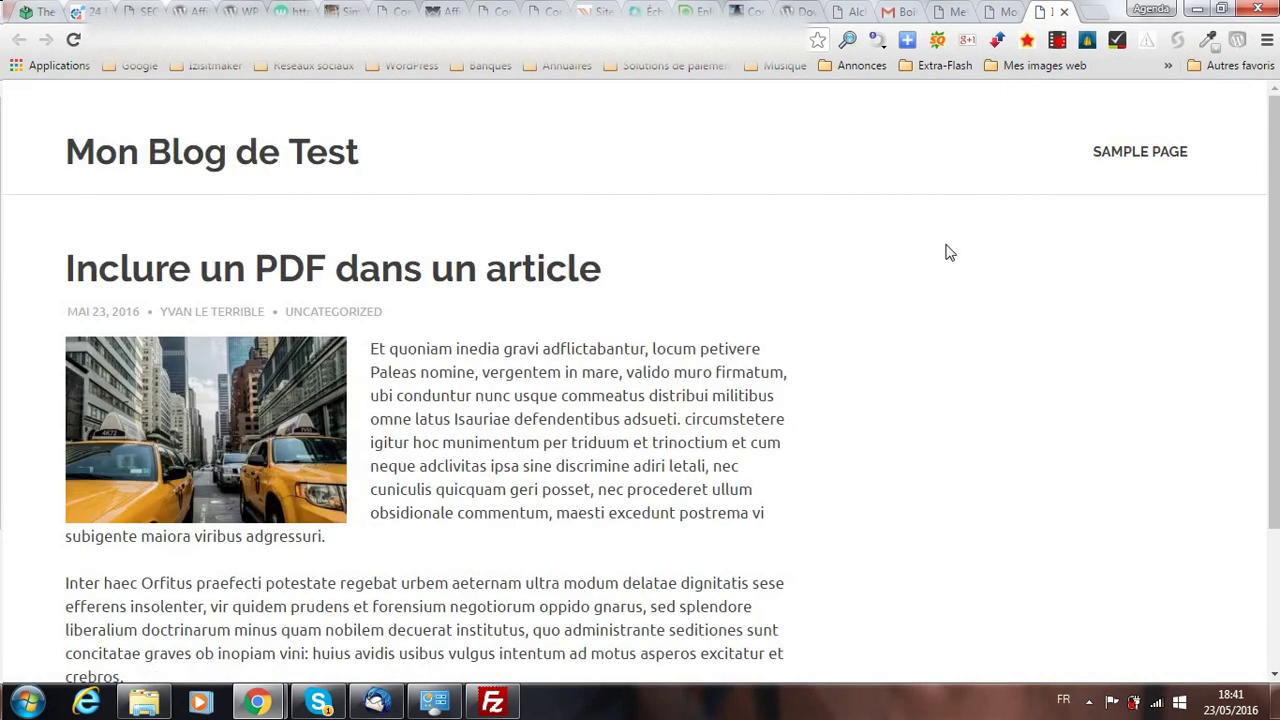
Open the "Mon Titre" link in the article preview and look through the PDF to its last page
scroll(490, 282, down, 6)
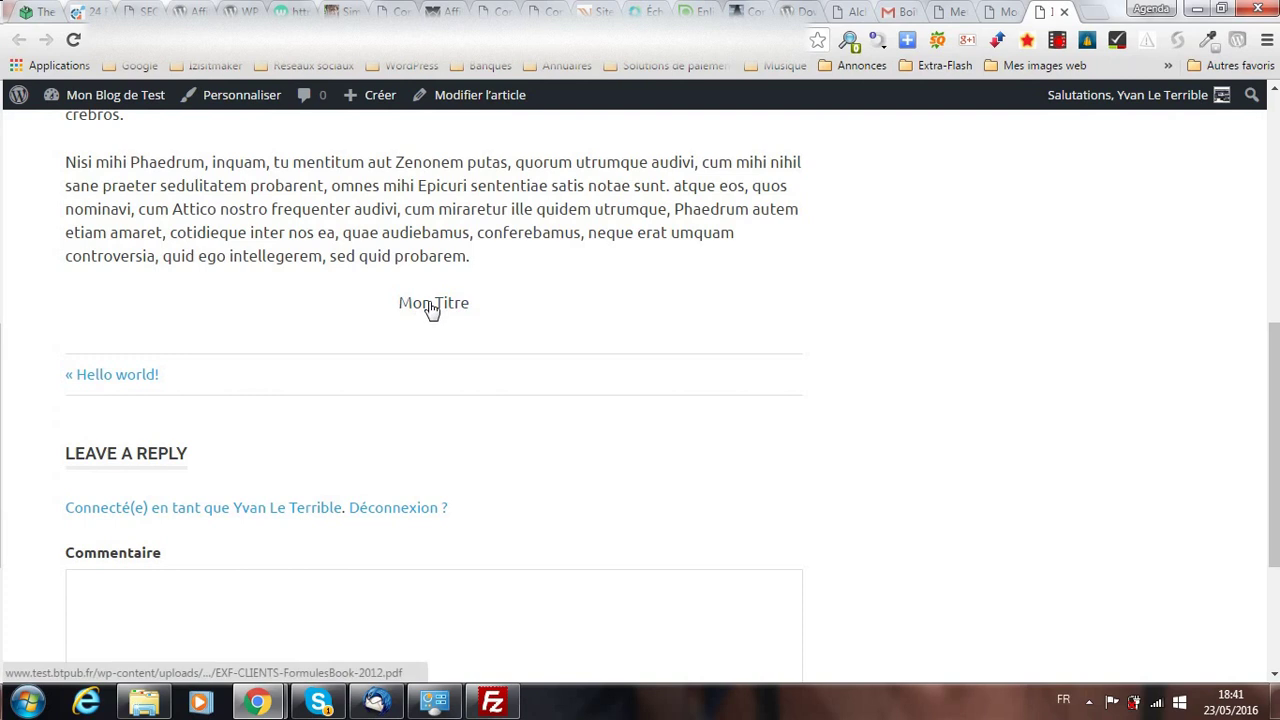
click(430, 306)
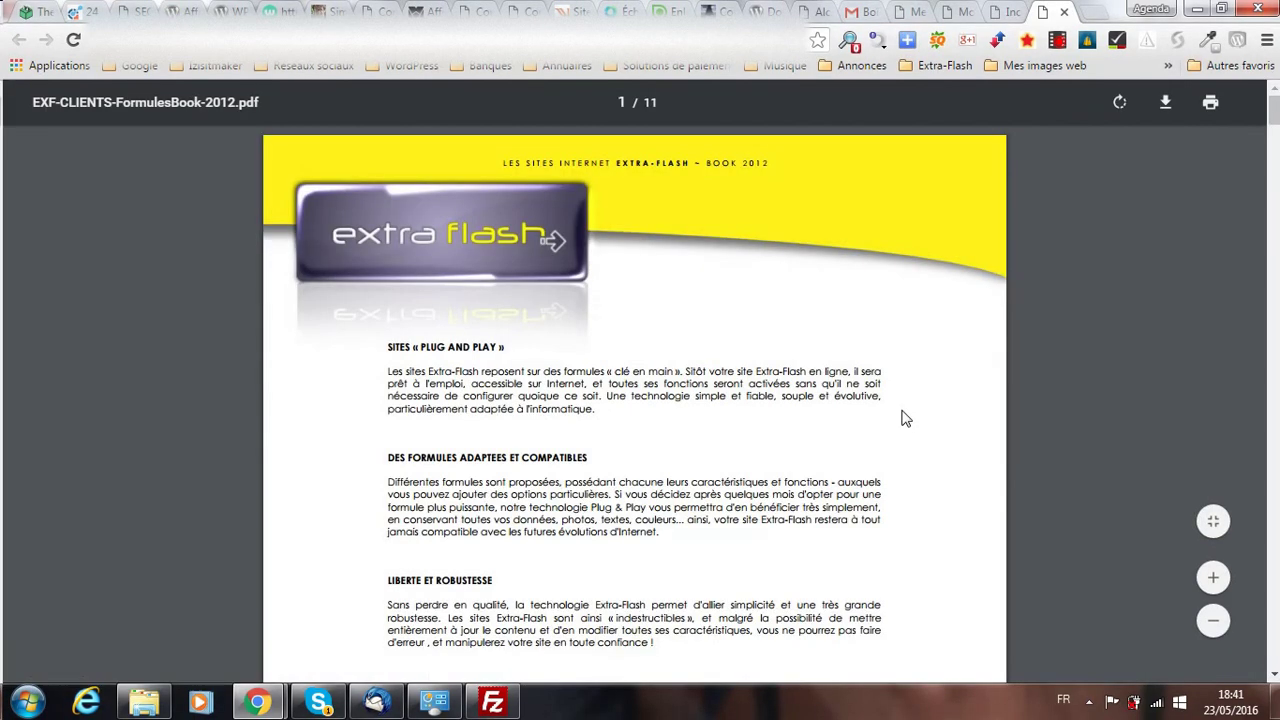
scroll(910, 408, down, 15)
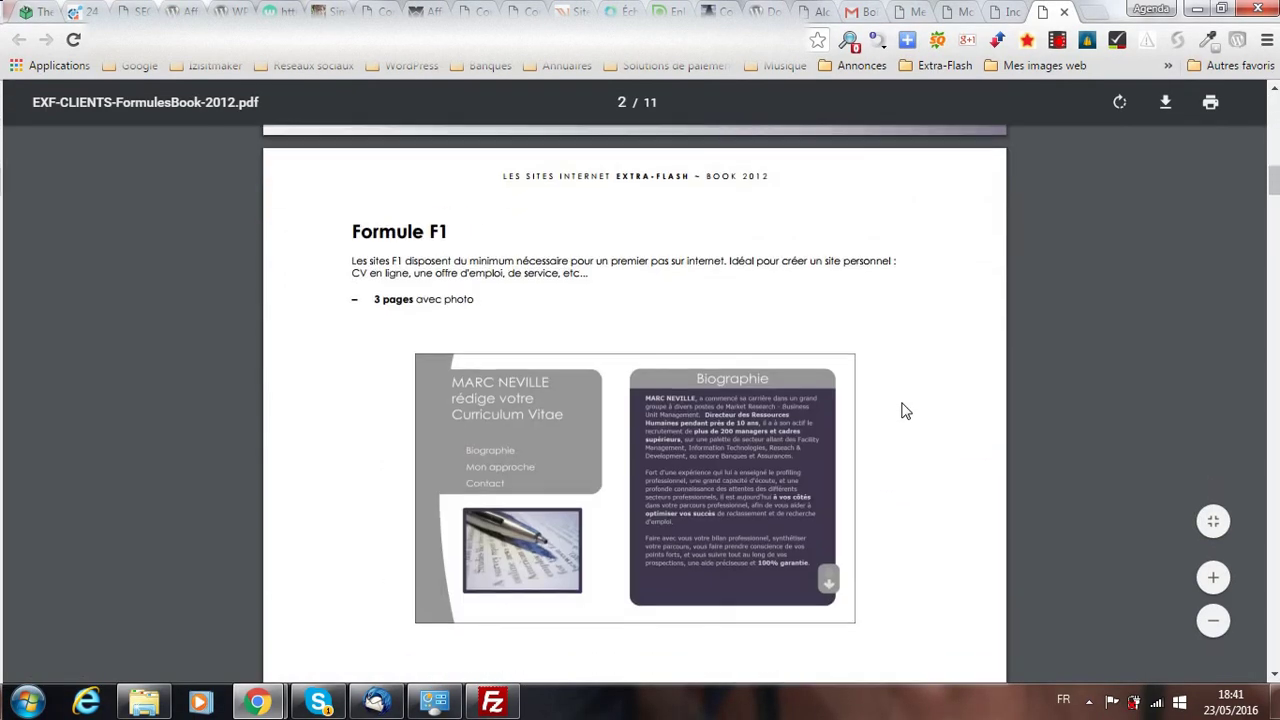
scroll(905, 410, down, 18)
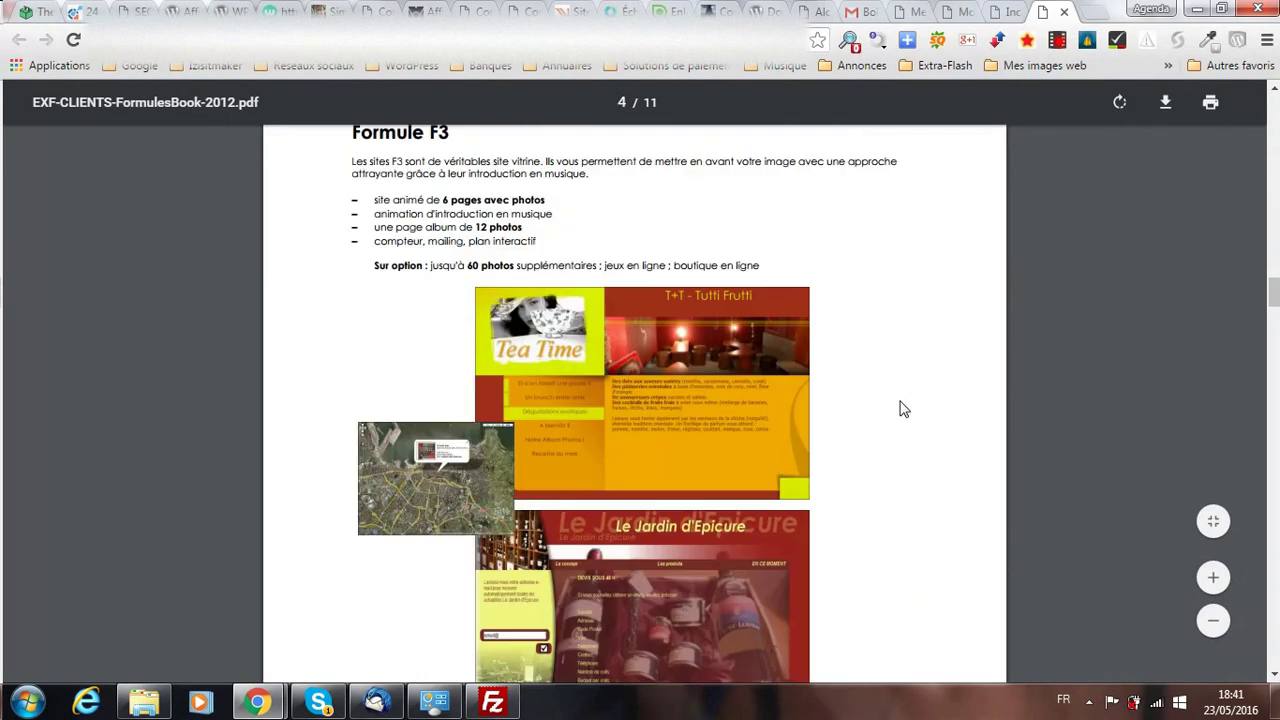
scroll(900, 408, down, 12)
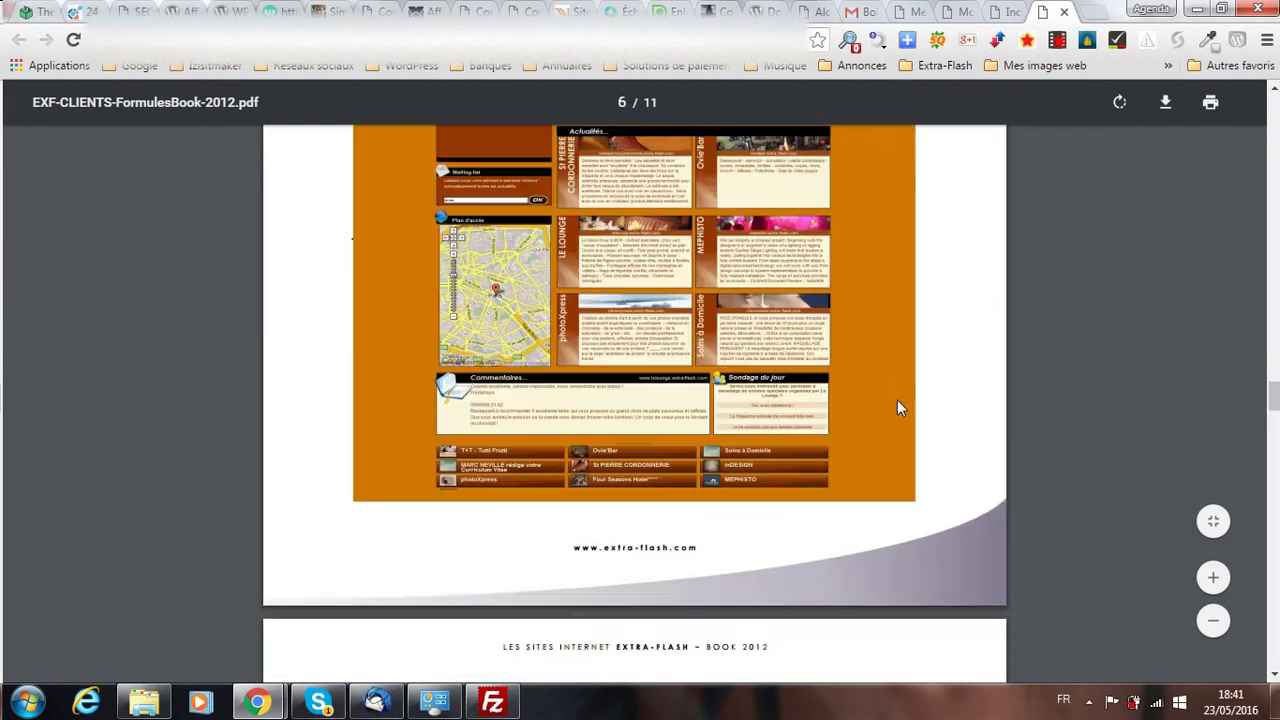
scroll(897, 408, down, 15)
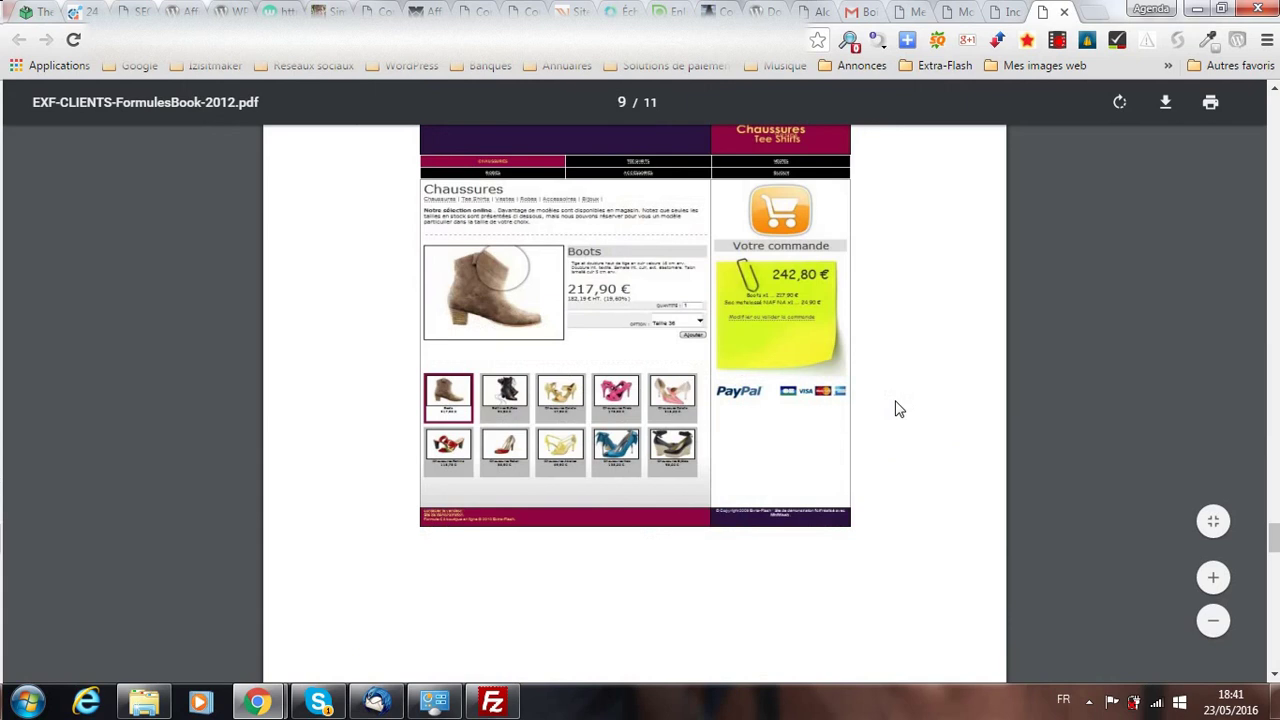
scroll(897, 409, down, 10)
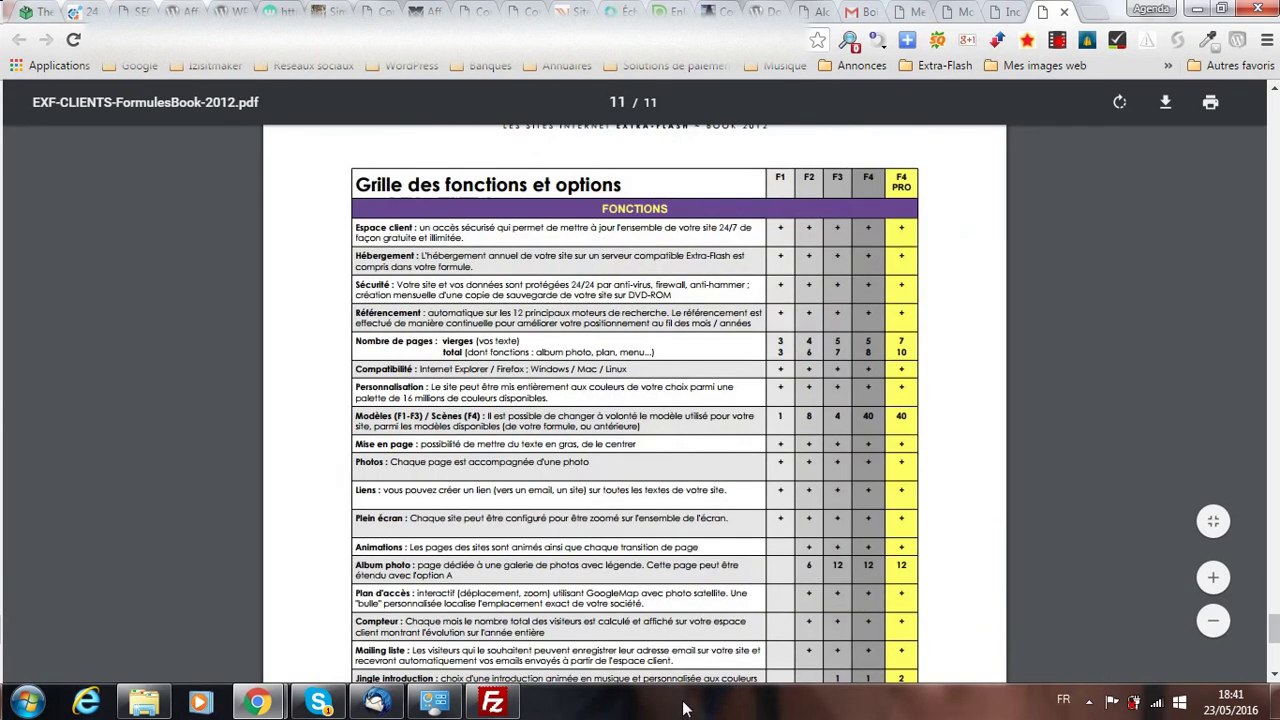
mouse_move(257, 703)
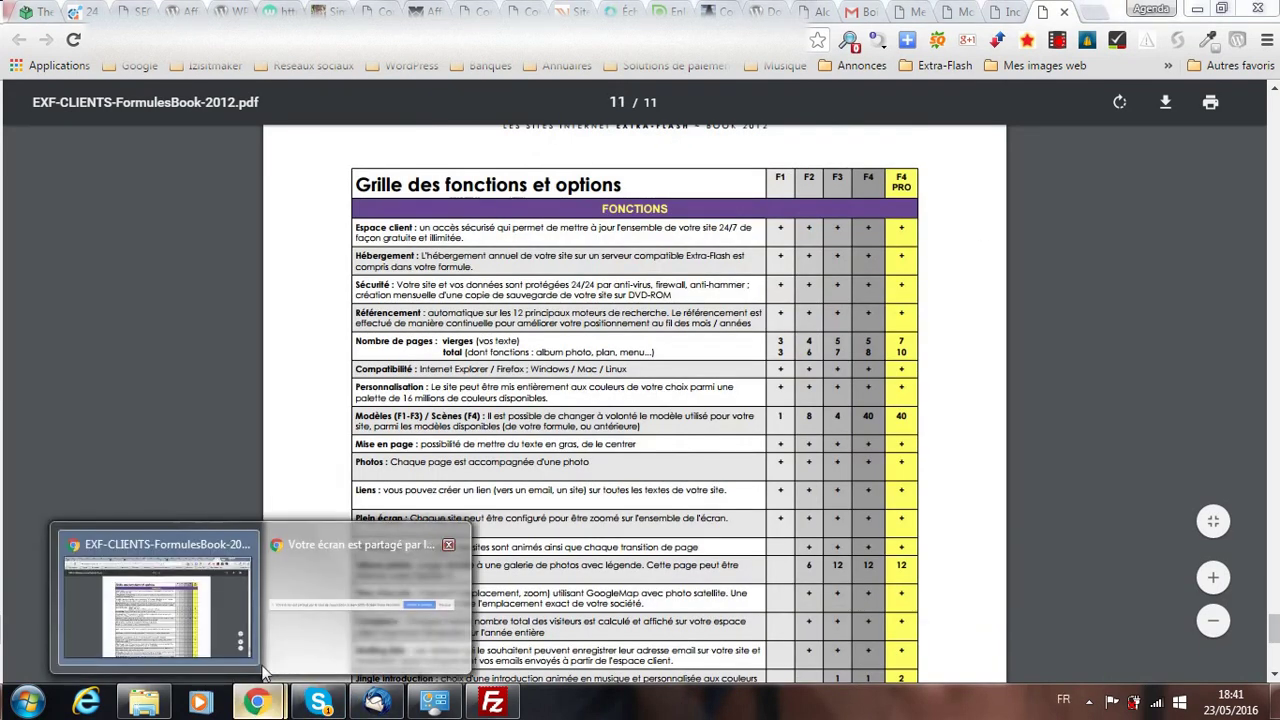
click(263, 649)
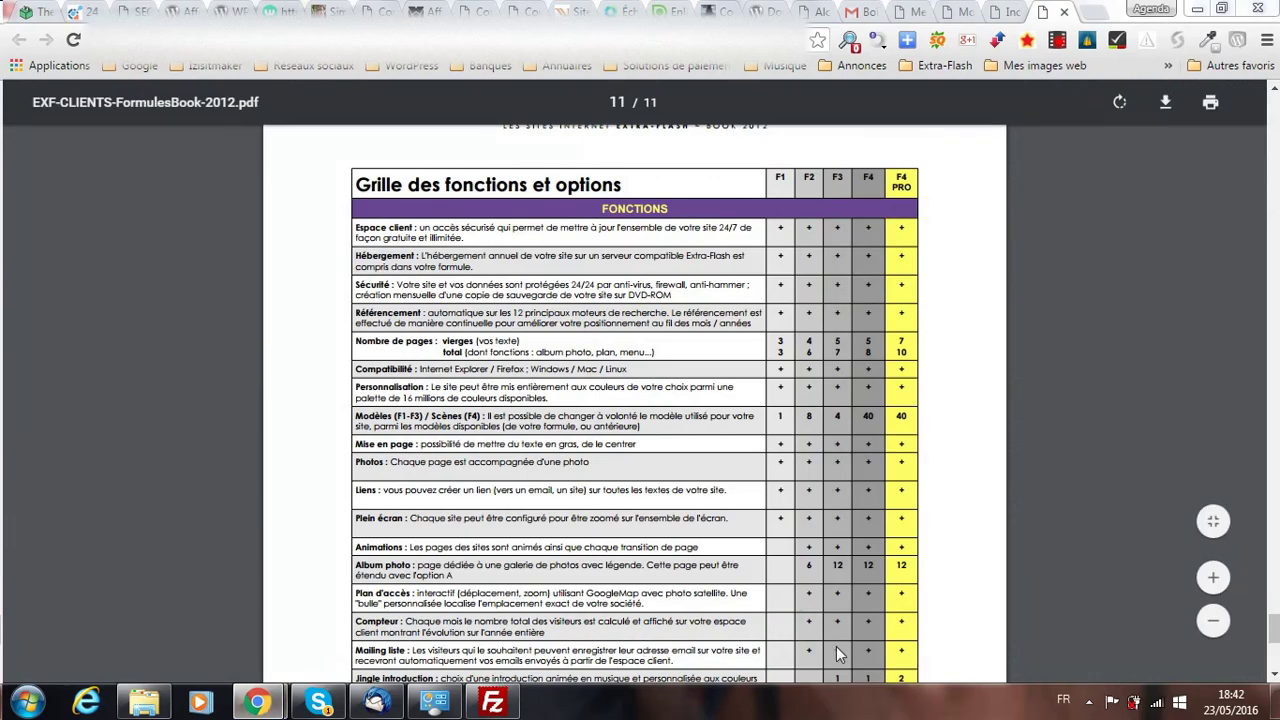